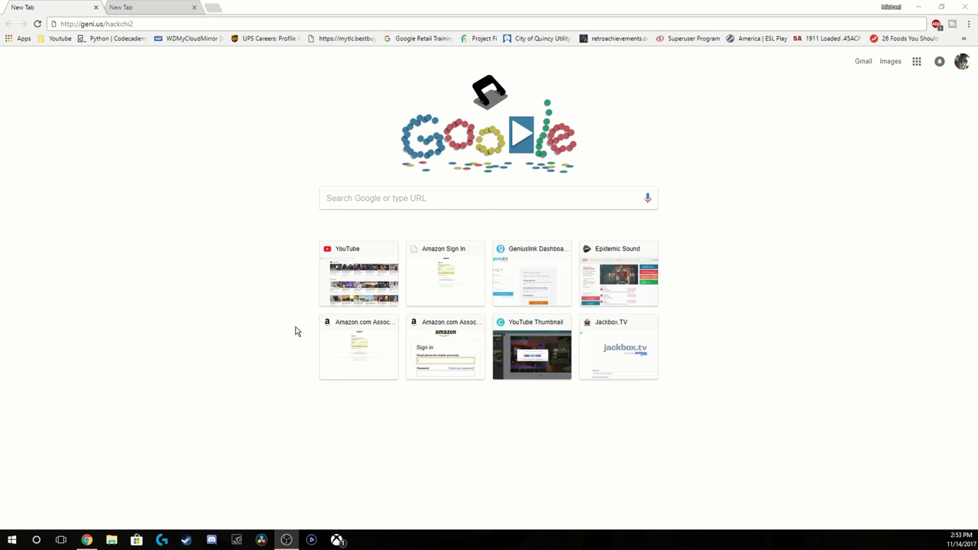
# Download hakchi2.21f.zip from the hakchi2 GitHub releases page via geni.us/hackchi2 and open it
pyautogui.click(154, 25)
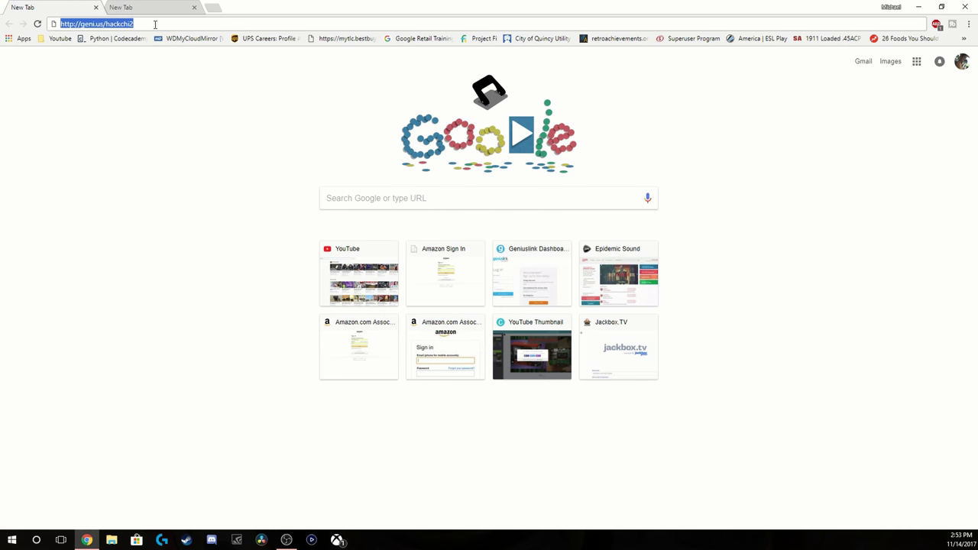
pyautogui.press('Return')
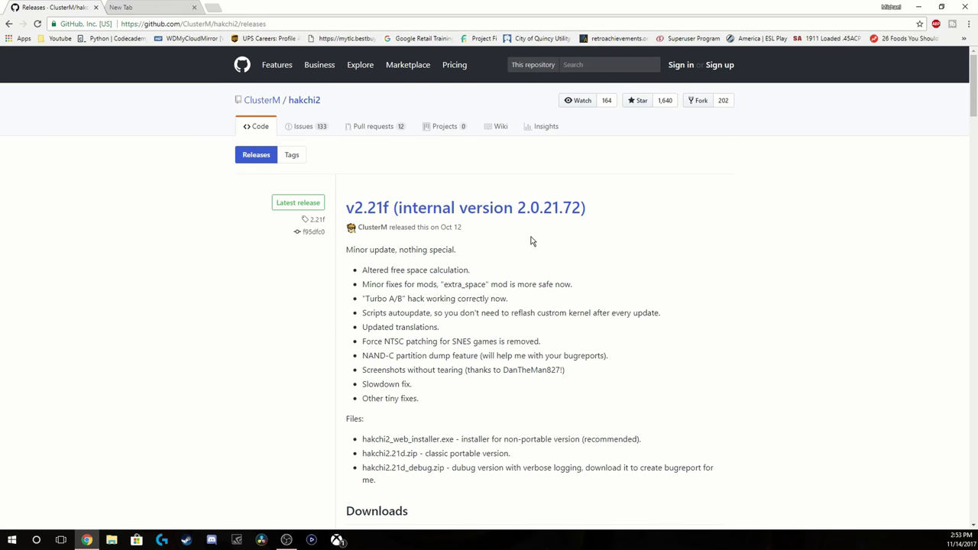
pyautogui.scroll(-2, 533, 246)
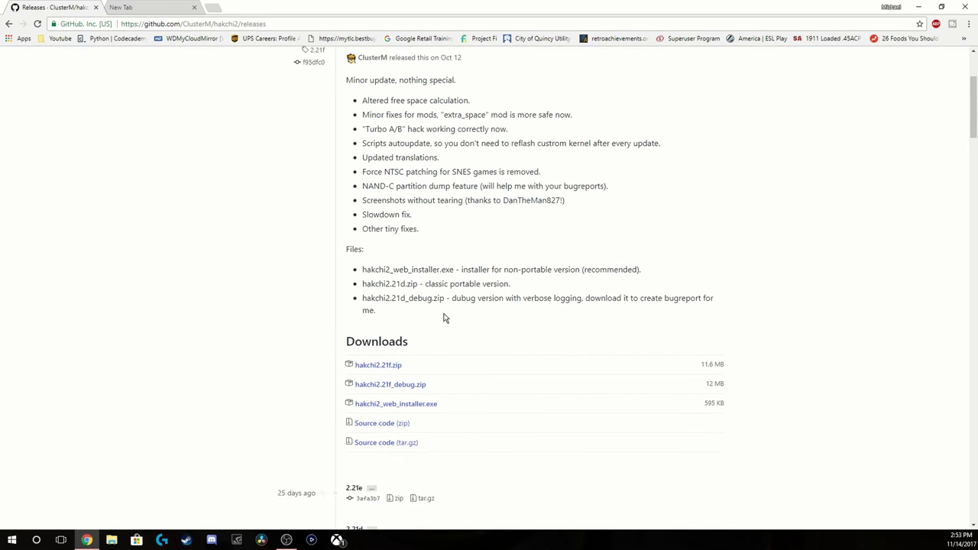
pyautogui.click(376, 366)
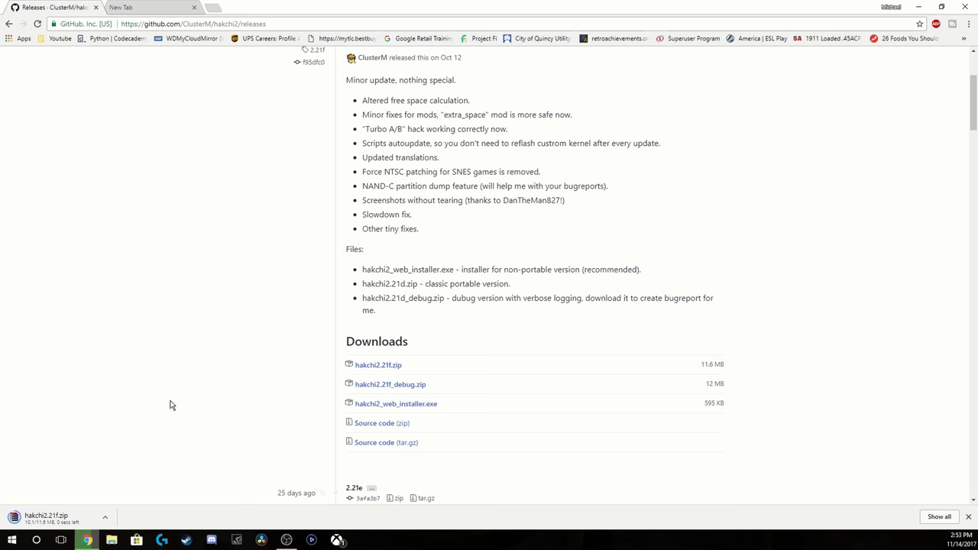
pyautogui.click(76, 519)
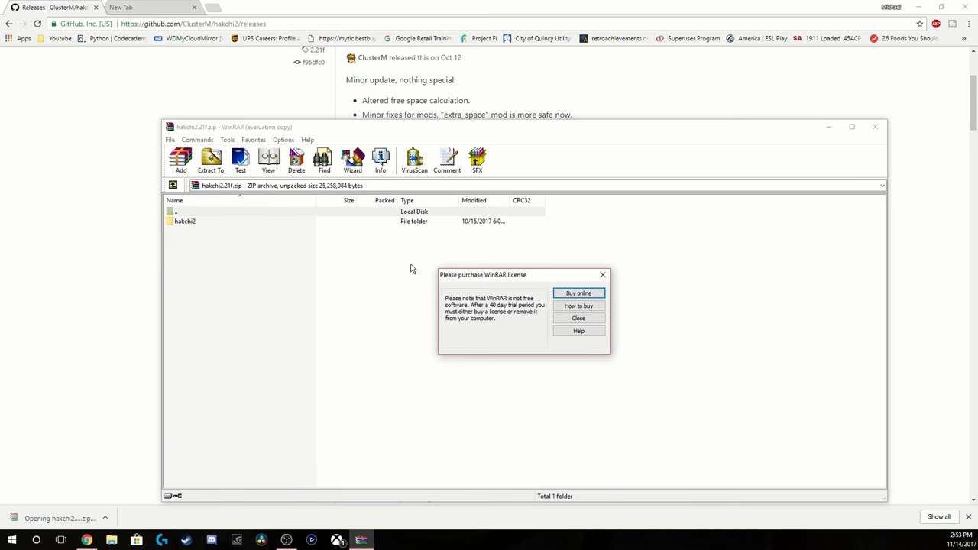
# Dismiss the WinRAR licence purchase reminder and switch to Chrome's empty new tab
pyautogui.click(602, 275)
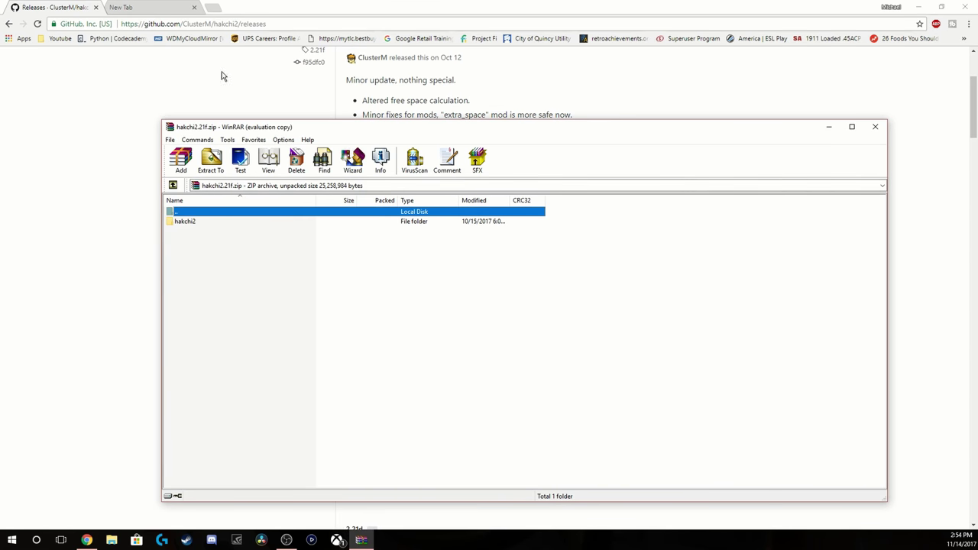
pyautogui.click(149, 10)
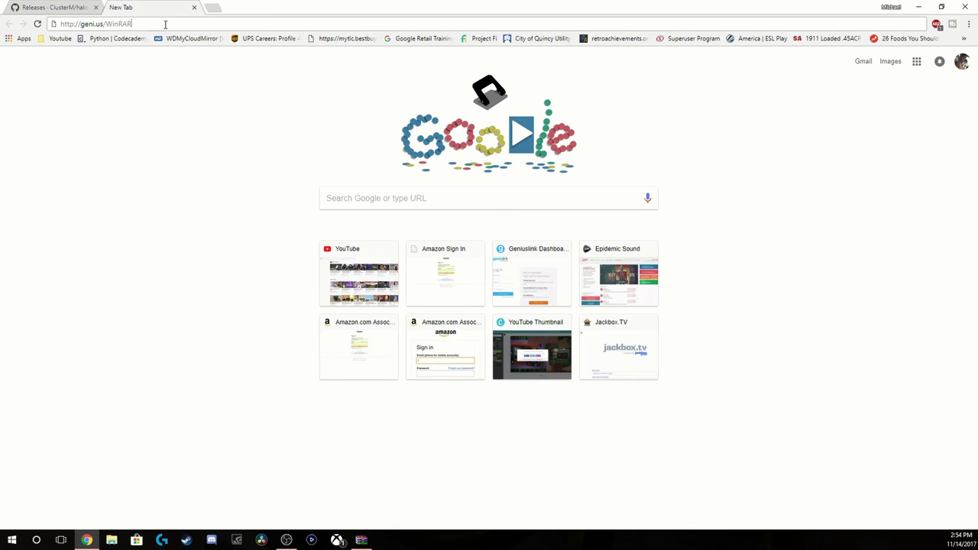
# Load the RARLAB WinRAR downloads page from geni.us/WinRAR, then bring back the hakchi2.21f.zip archive
pyautogui.click(165, 24)
pyautogui.press('Return')
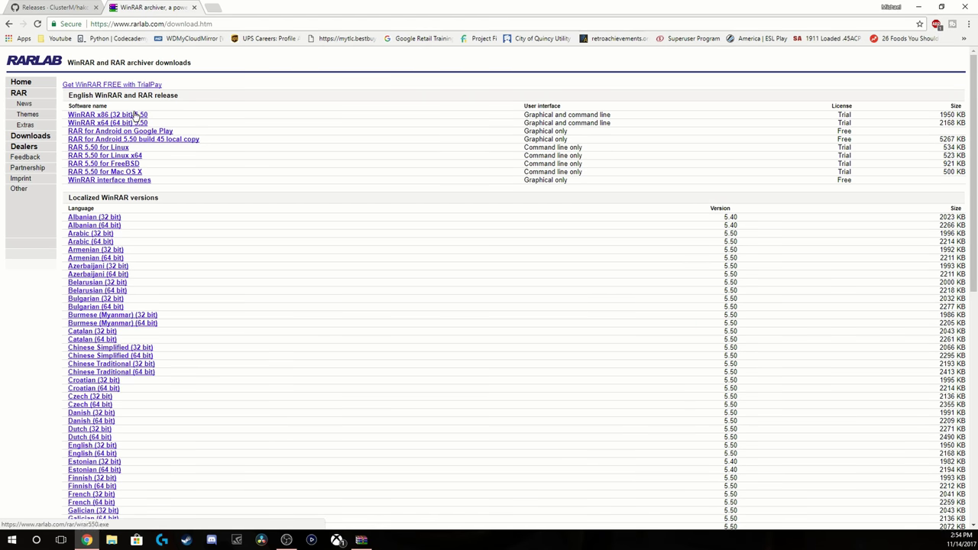
pyautogui.click(68, 9)
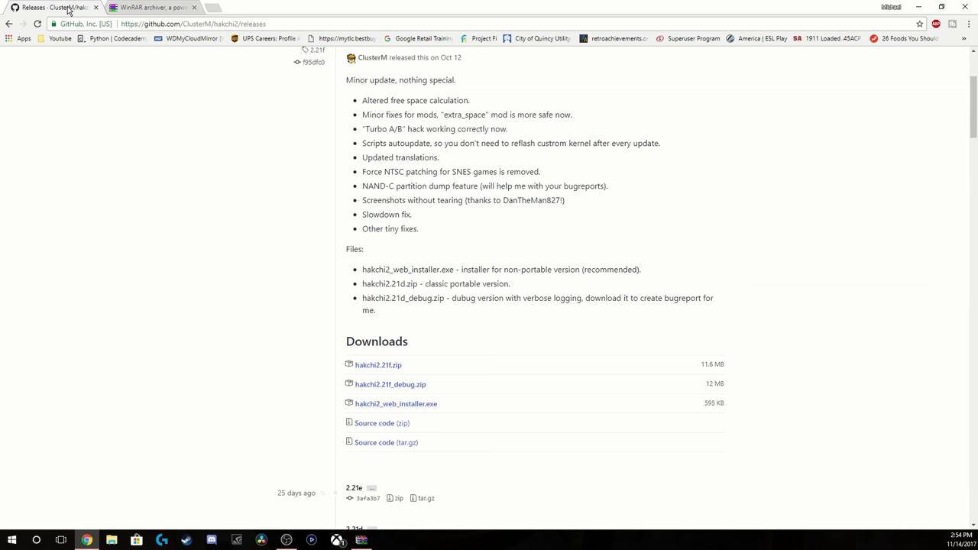
pyautogui.click(361, 540)
# Drag the hakchi2 folder out of hakchi2.21f.zip onto the desktop and minimize WinRAR
pyautogui.click(917, 6)
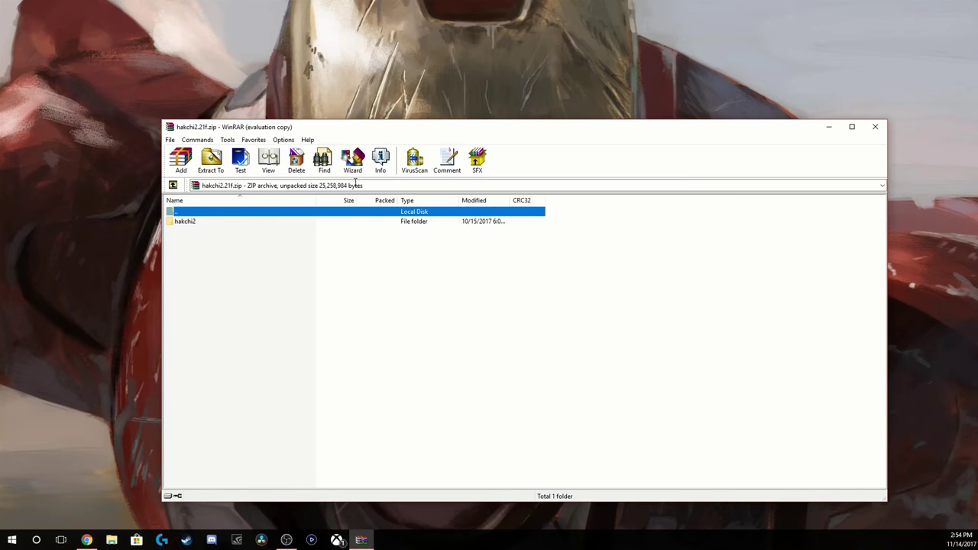
pyautogui.moveTo(470, 130); pyautogui.dragTo(630, 108)
pyautogui.moveTo(340, 198); pyautogui.dragTo(45, 48)
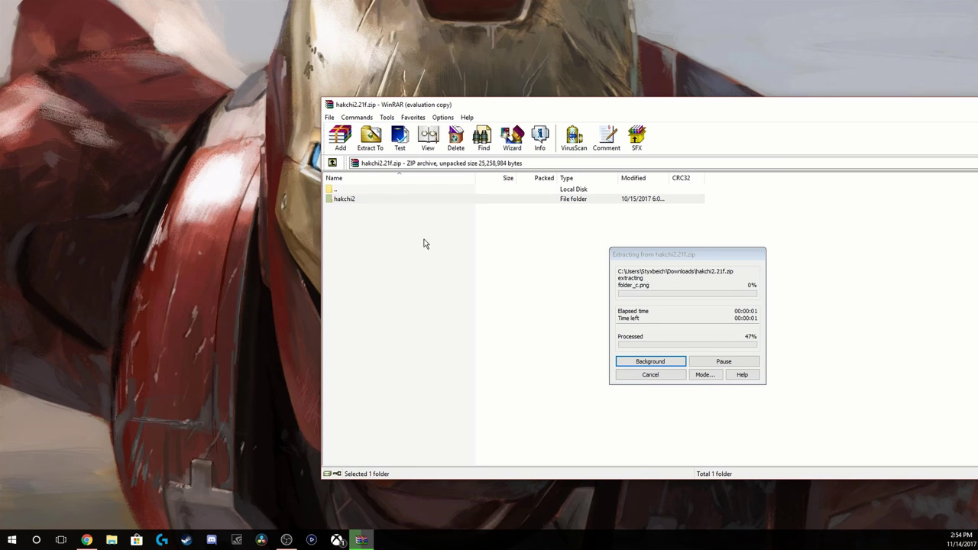
pyautogui.moveTo(322, 308); pyautogui.dragTo(259, 308)
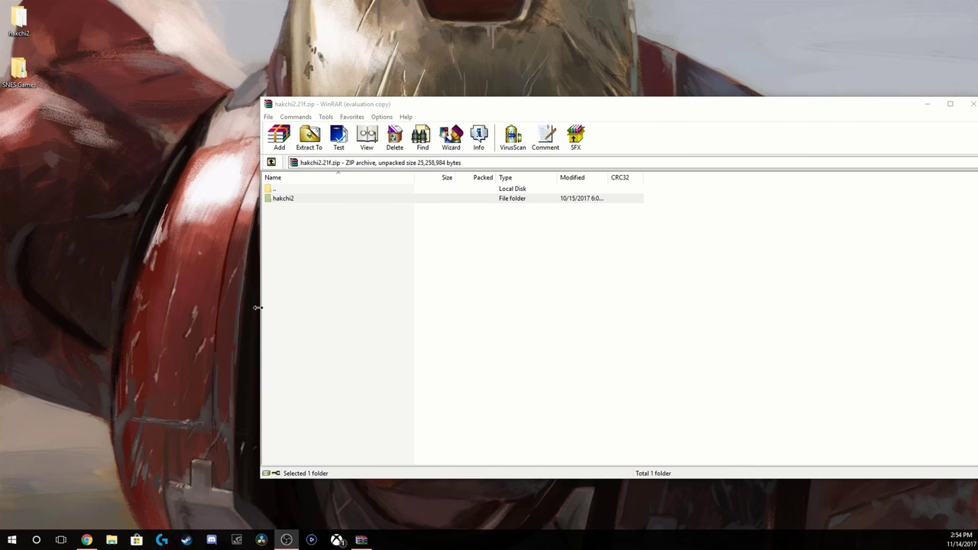
pyautogui.click(926, 109)
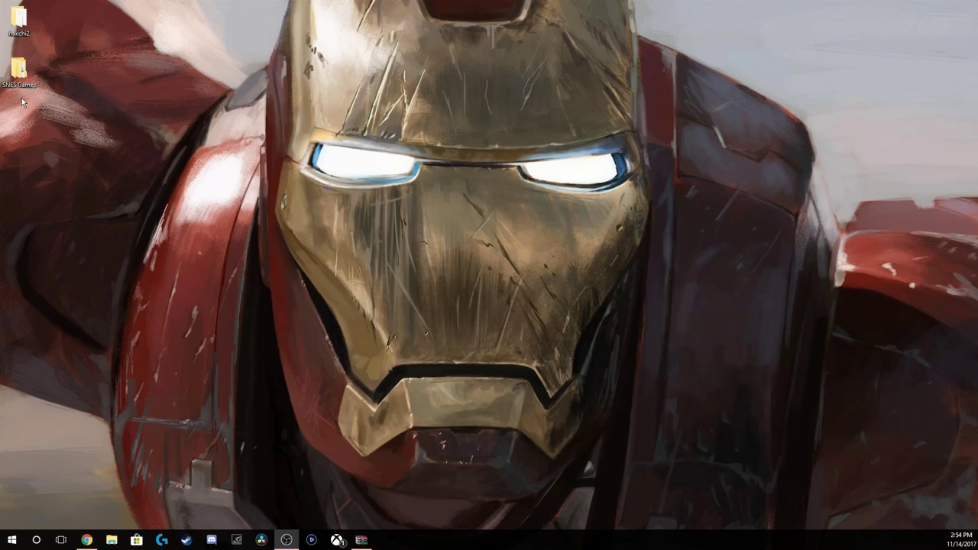
# Open the hakchi2 desktop folder and launch hakchi.exe from it
pyautogui.doubleClick(18, 19)
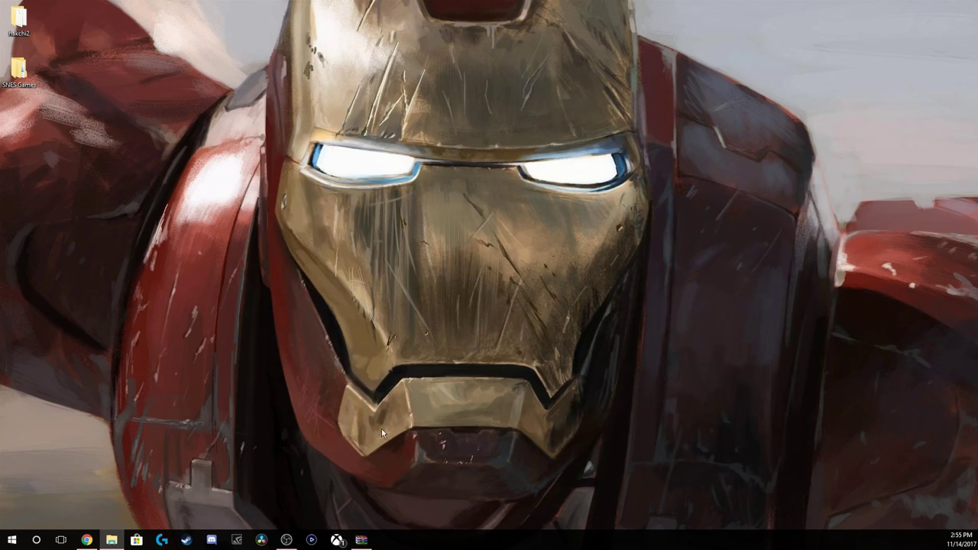
pyautogui.moveTo(414, 410); pyautogui.dragTo(432, 100)
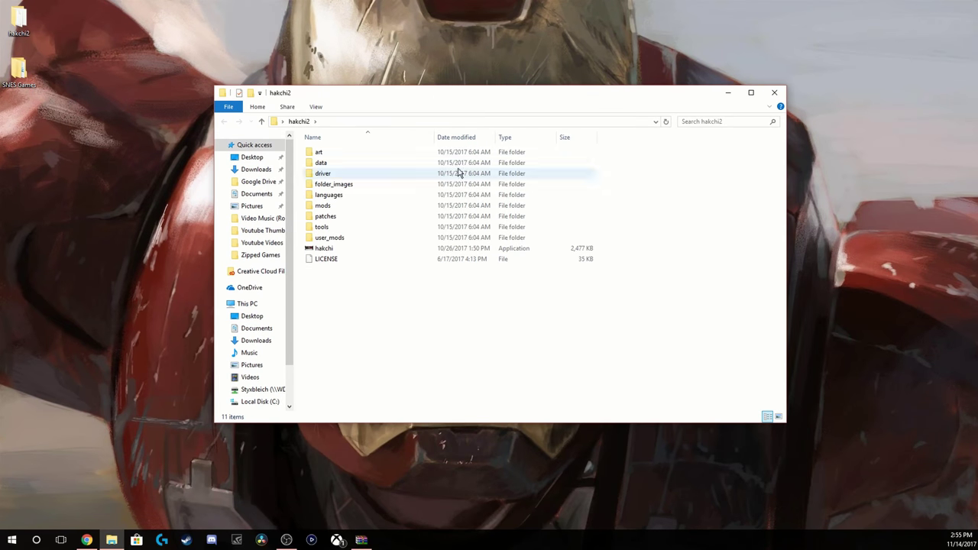
pyautogui.click(325, 252)
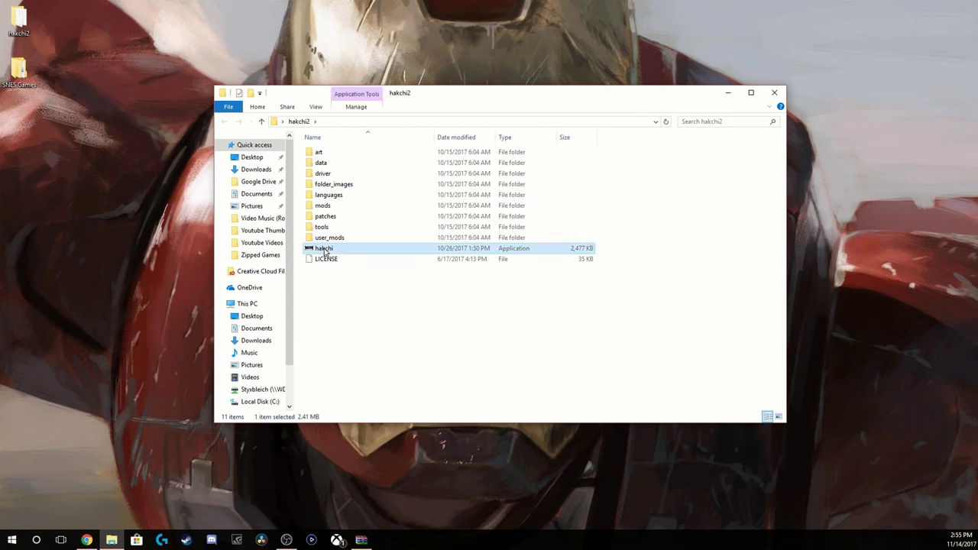
pyautogui.doubleClick(325, 253)
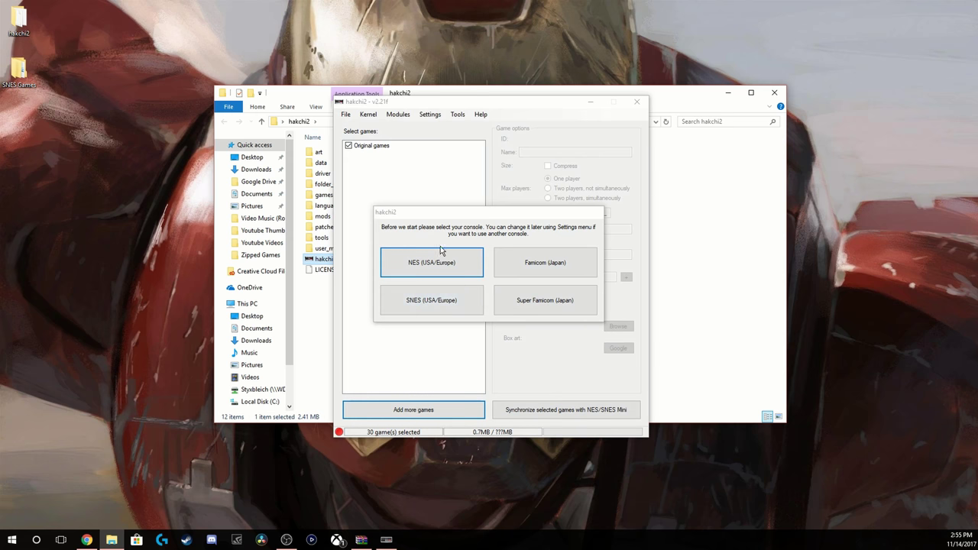
# Choose SNES (USA/Europe) as the console type in hakchi2
pyautogui.click(426, 309)
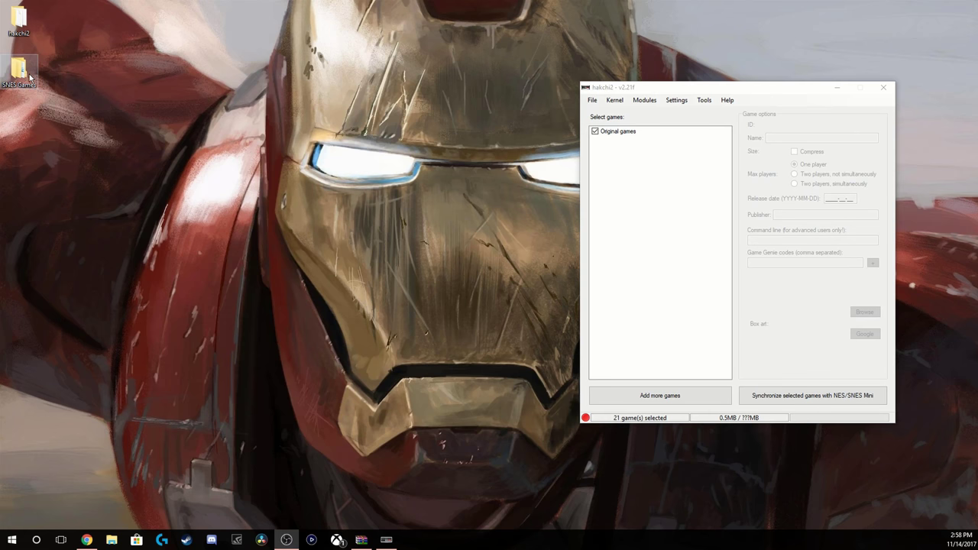
# Drag all 21 game ZIPs from the SNES Games folder into hakchi2's game list, reaching 42 games
pyautogui.doubleClick(29, 76)
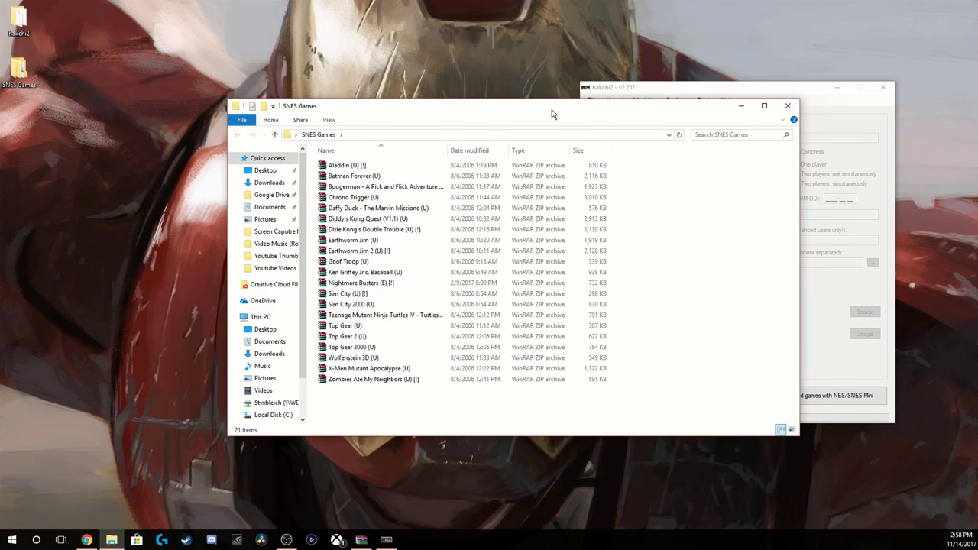
pyautogui.moveTo(552, 114); pyautogui.dragTo(324, 118)
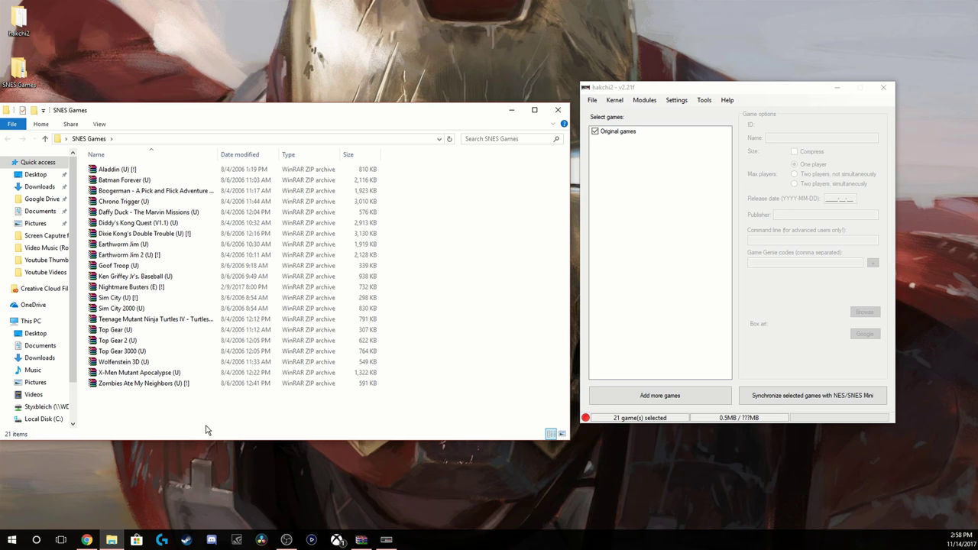
pyautogui.hotkey('ctrl', 'a')
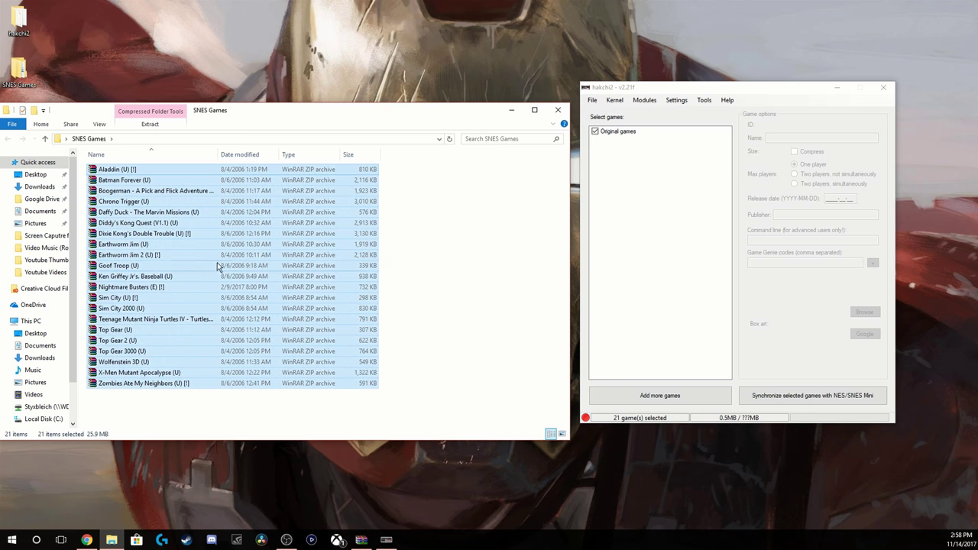
pyautogui.moveTo(217, 265); pyautogui.dragTo(615, 363)
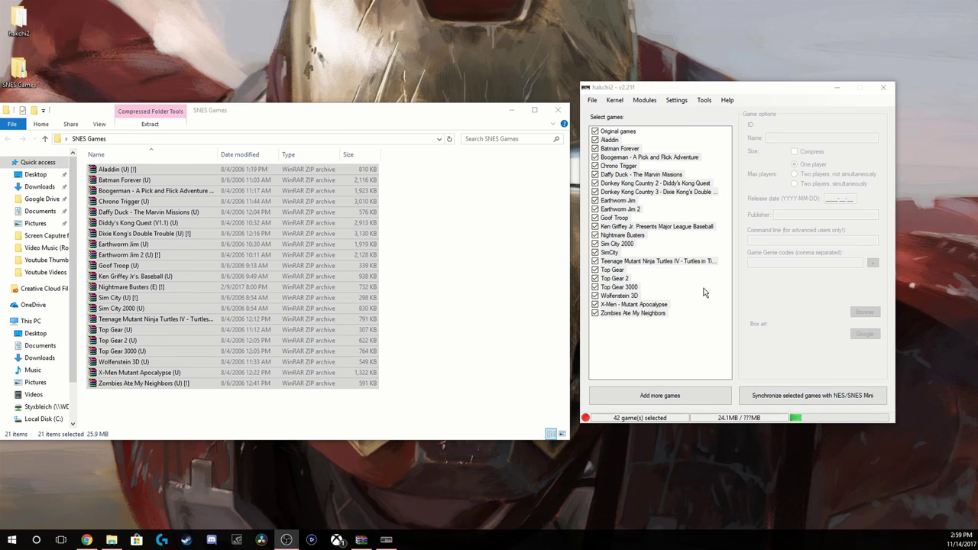
# Browse Batman Forever's and Aladdin's game options, then search Google Images for Aladdin's box art
pyautogui.click(618, 149)
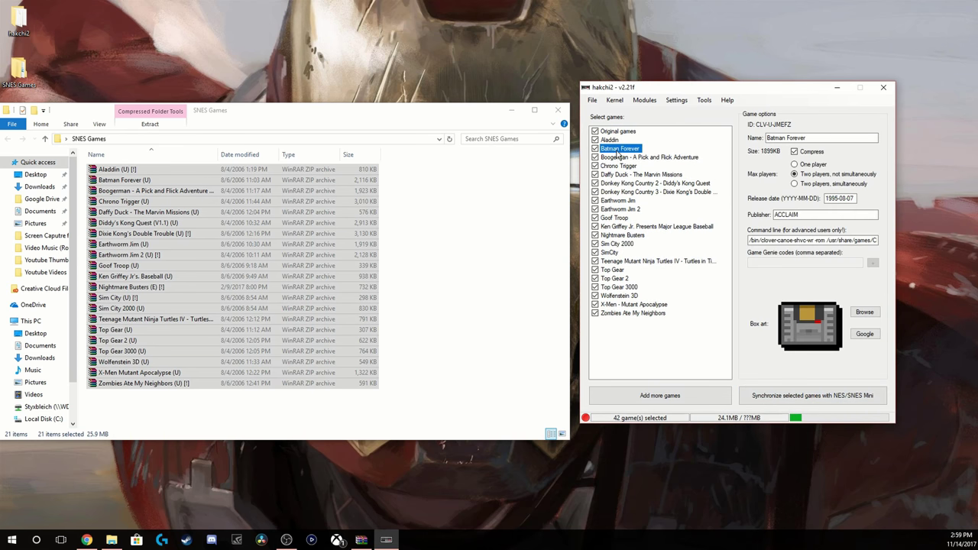
pyautogui.click(621, 167)
pyautogui.click(620, 158)
pyautogui.click(611, 141)
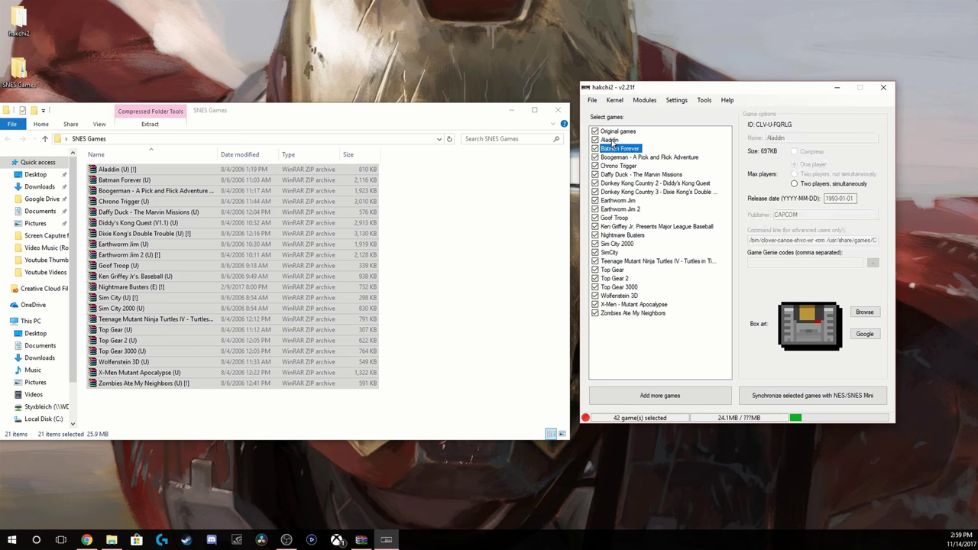
pyautogui.click(618, 149)
pyautogui.click(620, 157)
pyautogui.click(618, 149)
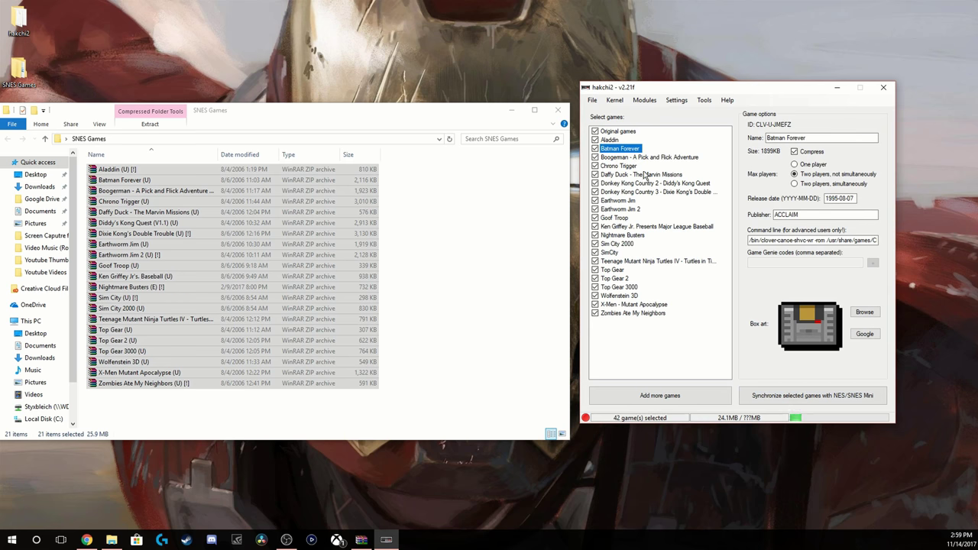
pyautogui.keyDown('ctrl'); pyautogui.click(615, 146); pyautogui.keyUp('ctrl')
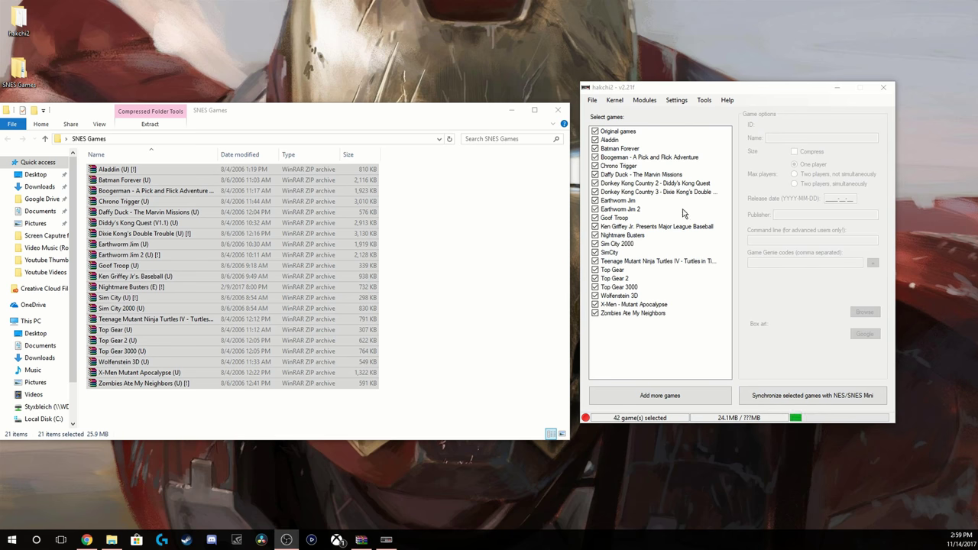
pyautogui.click(612, 142)
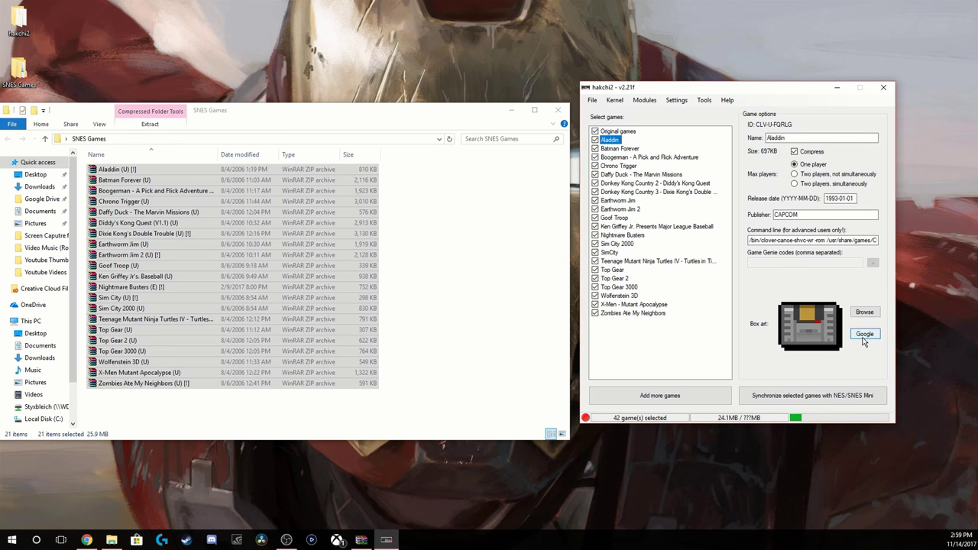
pyautogui.click(864, 334)
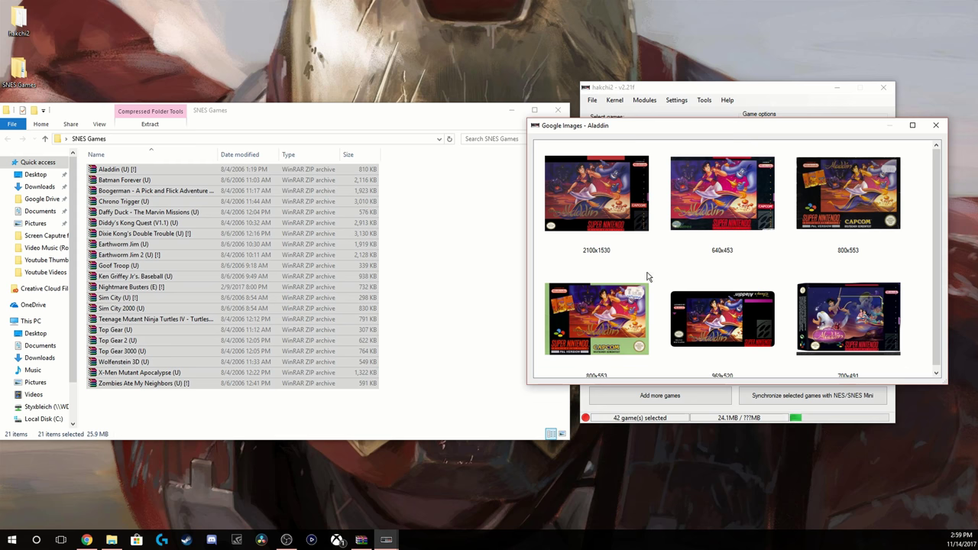
# Set the 2100x1530 Google Images cover as Aladdin's box art
pyautogui.scroll(-2, 757, 243)
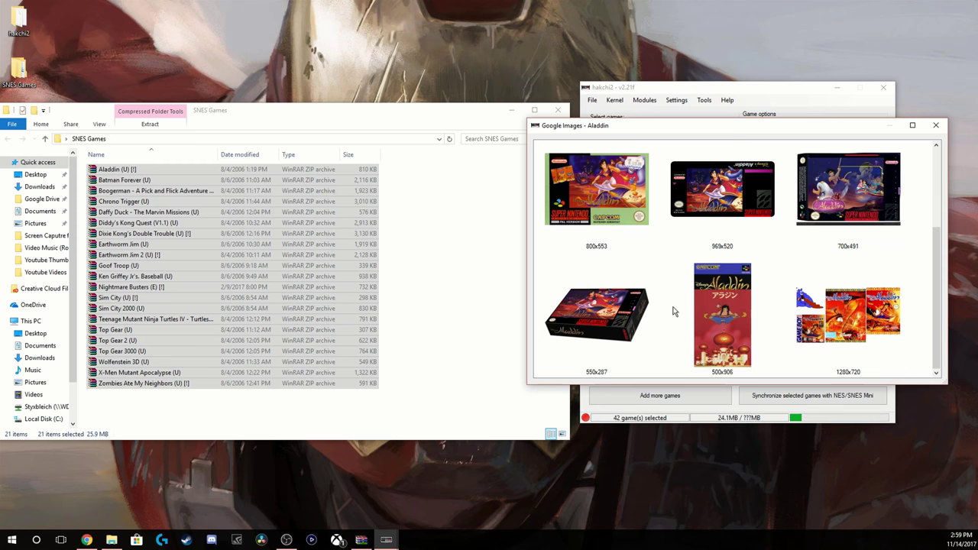
pyautogui.scroll(3, 655, 313)
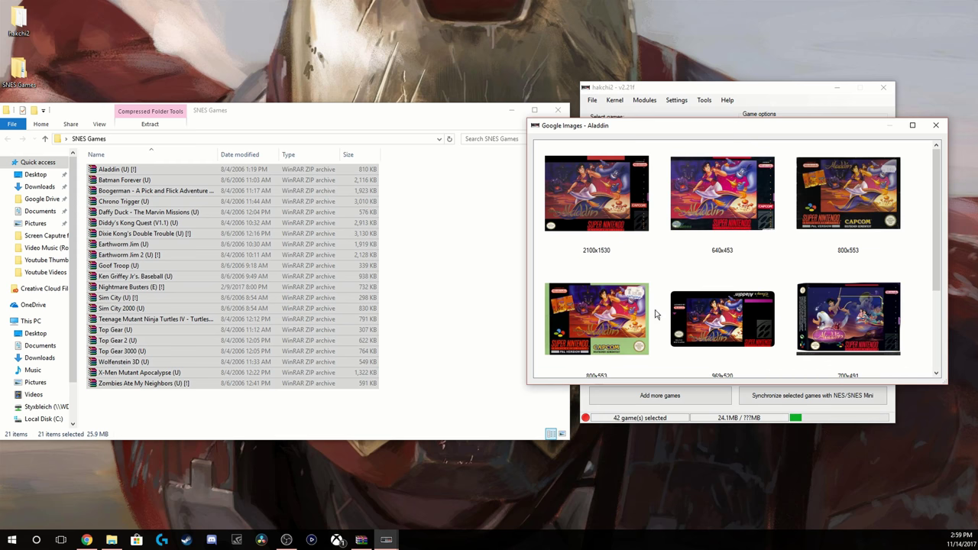
pyautogui.click(601, 197)
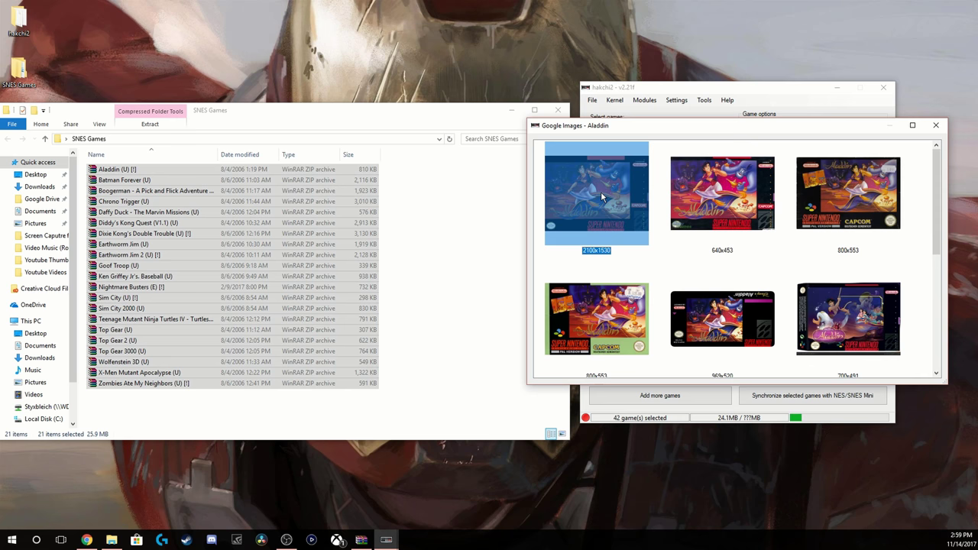
pyautogui.doubleClick(600, 196)
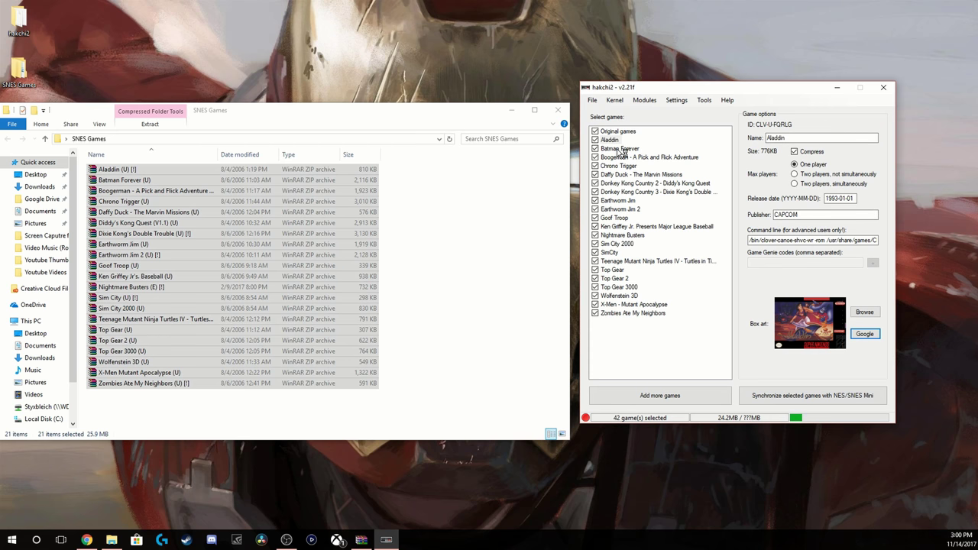
# Check Aladdin's new box art, then return to Batman Forever's game options
pyautogui.click(619, 148)
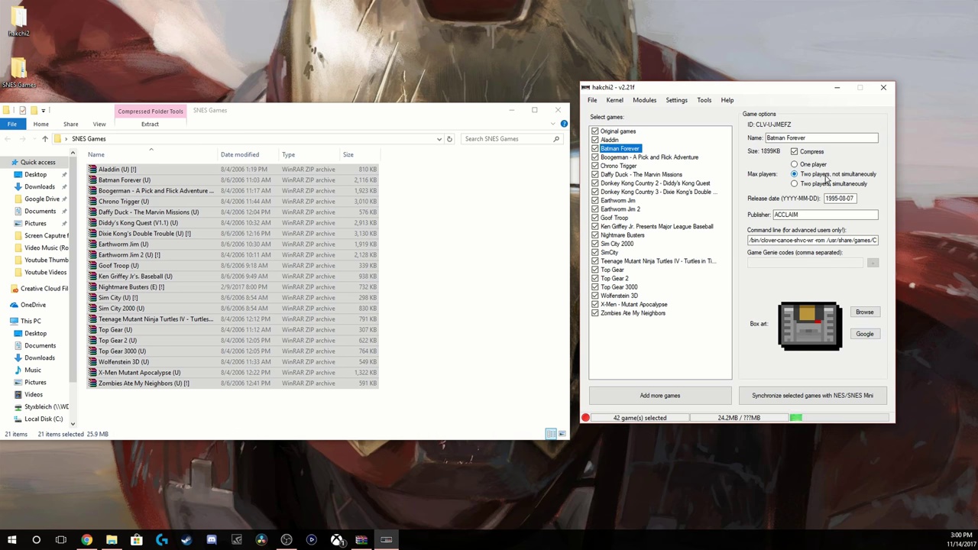
pyautogui.click(603, 140)
pyautogui.click(622, 150)
# Select the added games from Batman Forever to Zombies and download box art for them
pyautogui.click(672, 350)
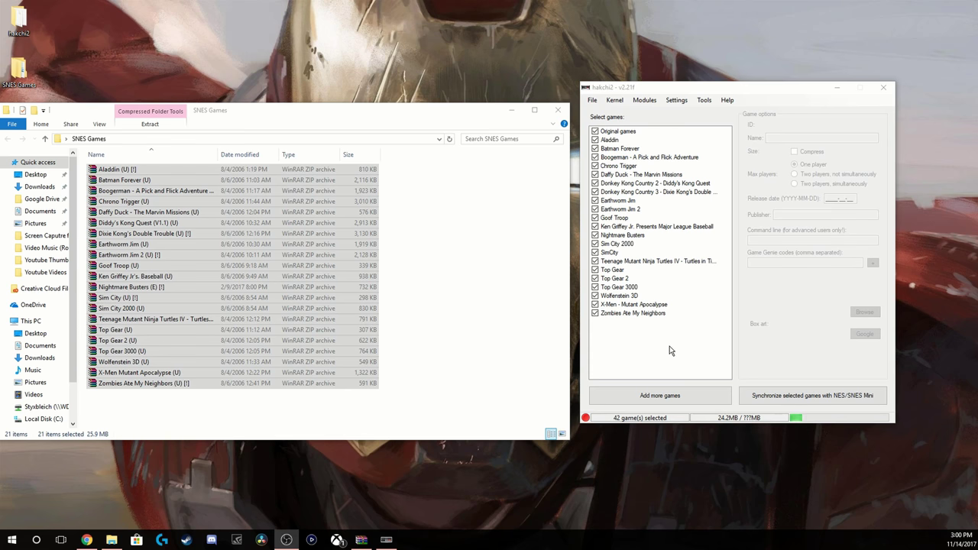
pyautogui.moveTo(666, 340); pyautogui.dragTo(612, 148)
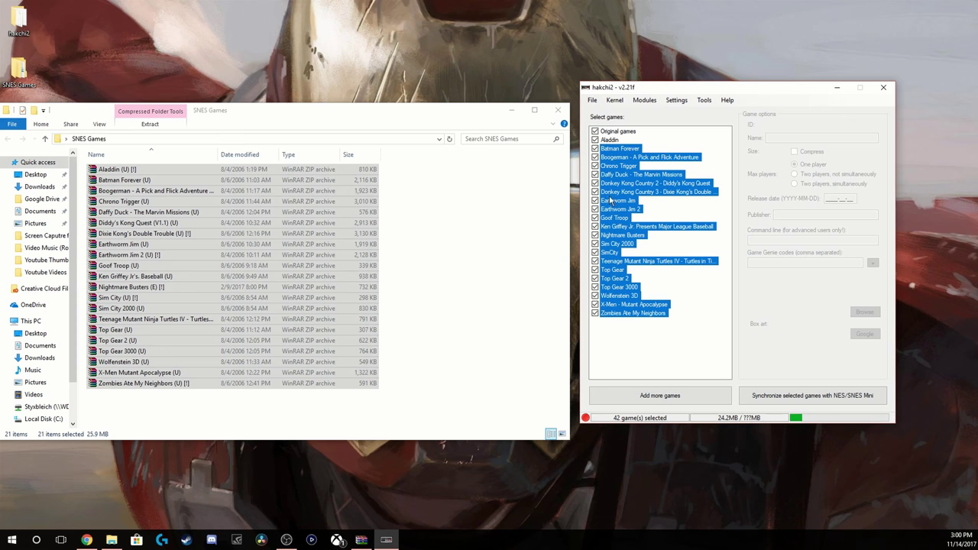
pyautogui.rightClick(620, 228)
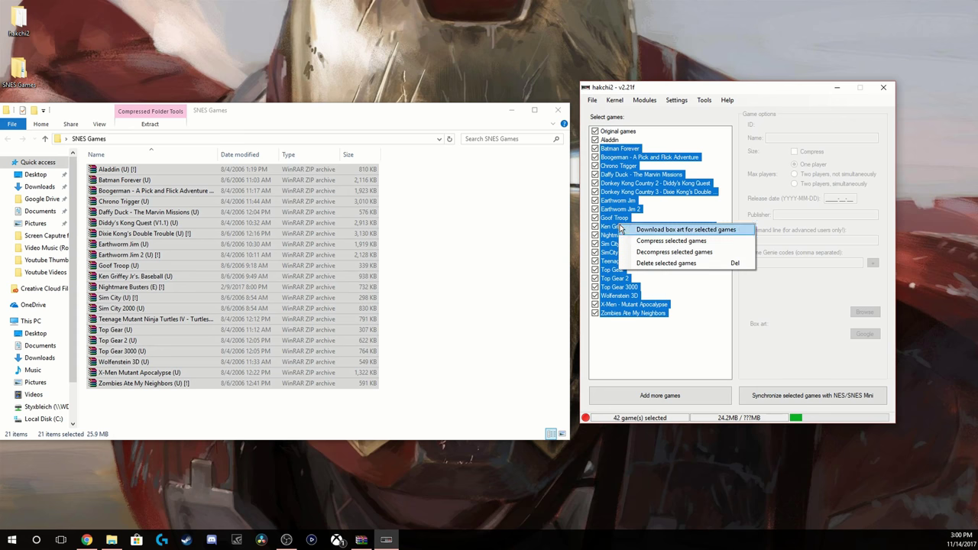
pyautogui.click(704, 232)
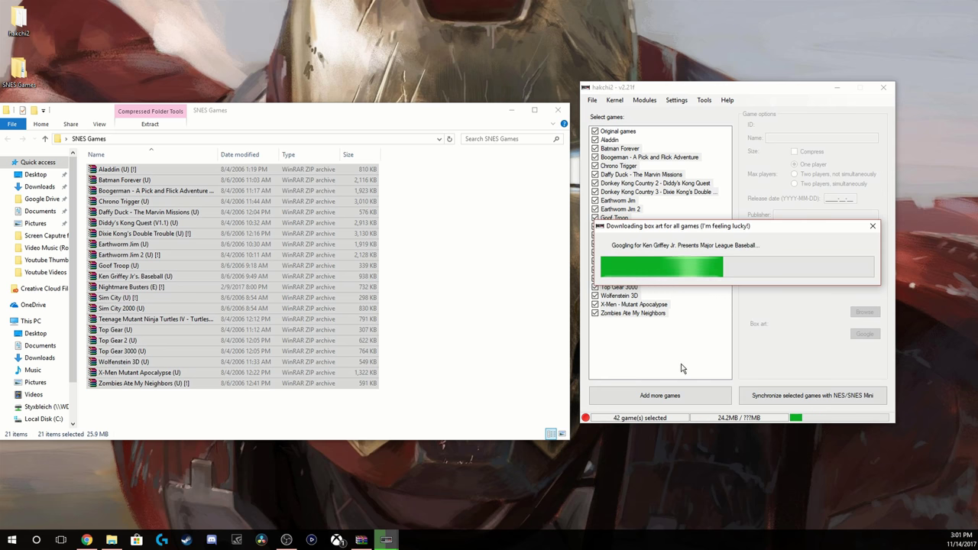
# Dismiss the Done! message and check each box art from Zombies Ate My Neighbors up to Goof Troop
pyautogui.click(504, 309)
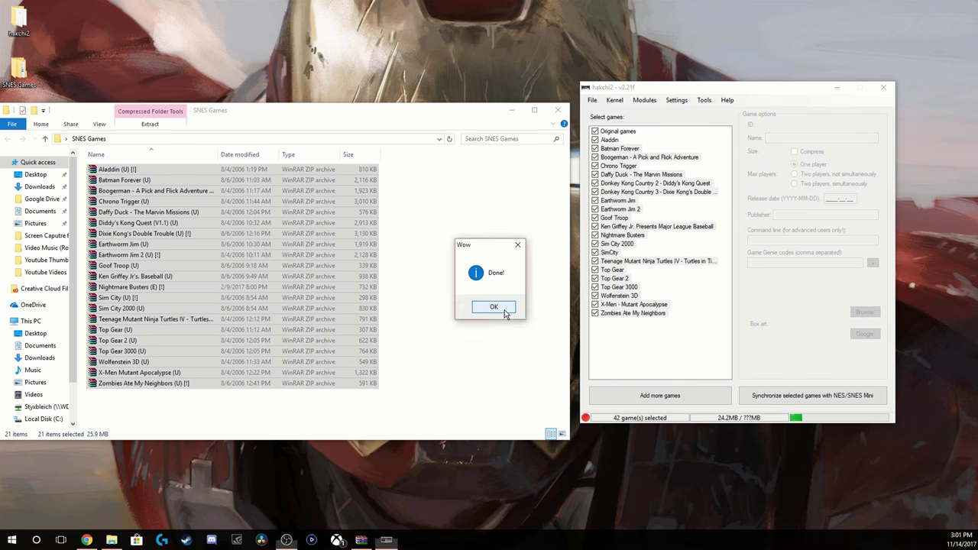
pyautogui.click(632, 313)
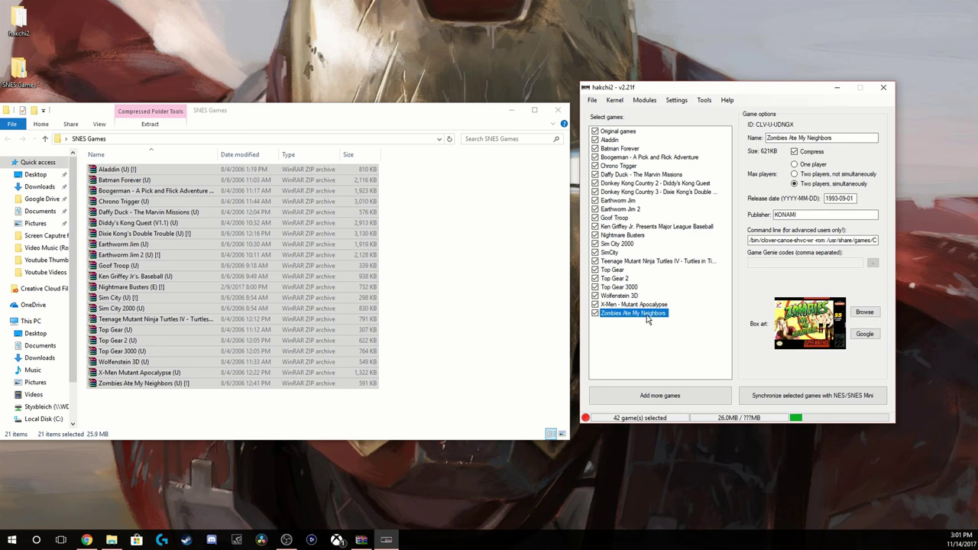
pyautogui.click(629, 305)
pyautogui.click(626, 296)
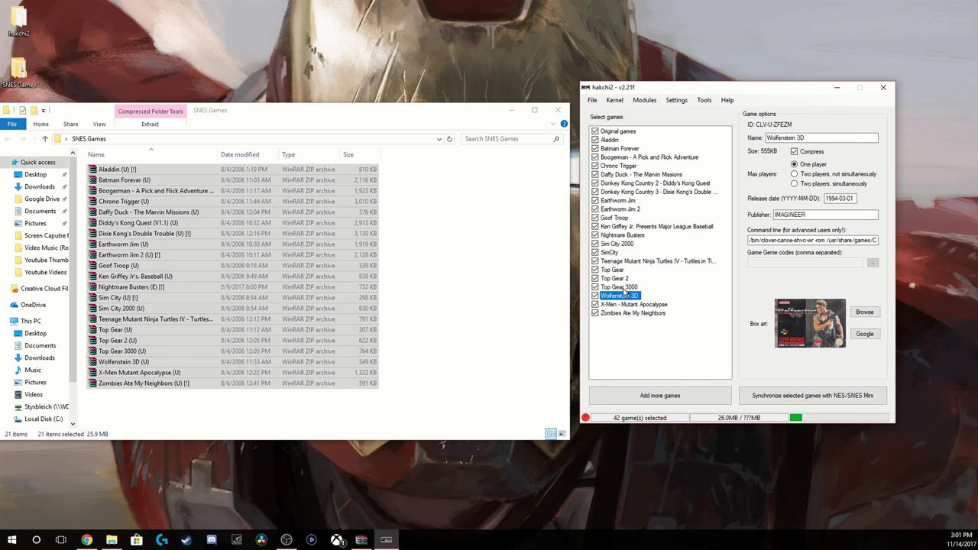
pyautogui.click(625, 288)
pyautogui.click(621, 279)
pyautogui.click(620, 270)
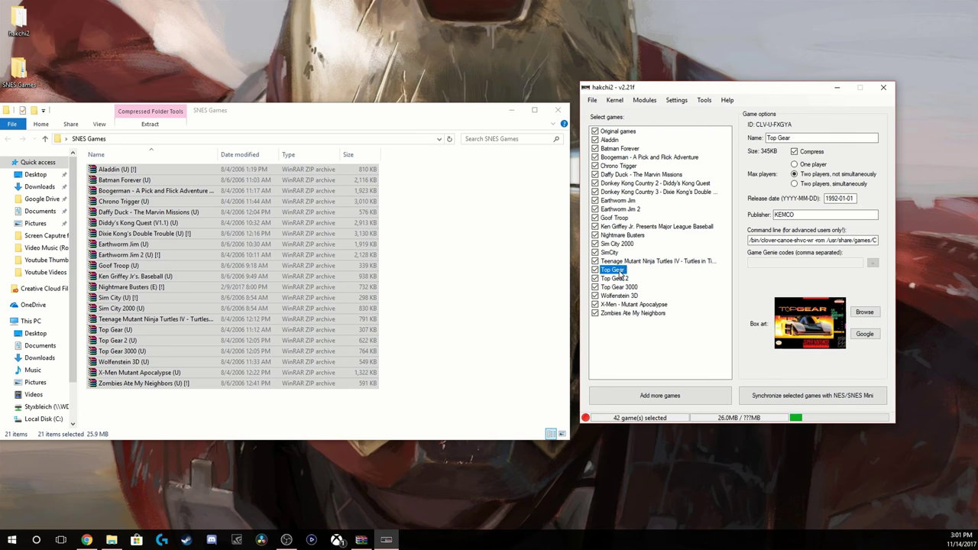
pyautogui.click(625, 261)
pyautogui.click(618, 252)
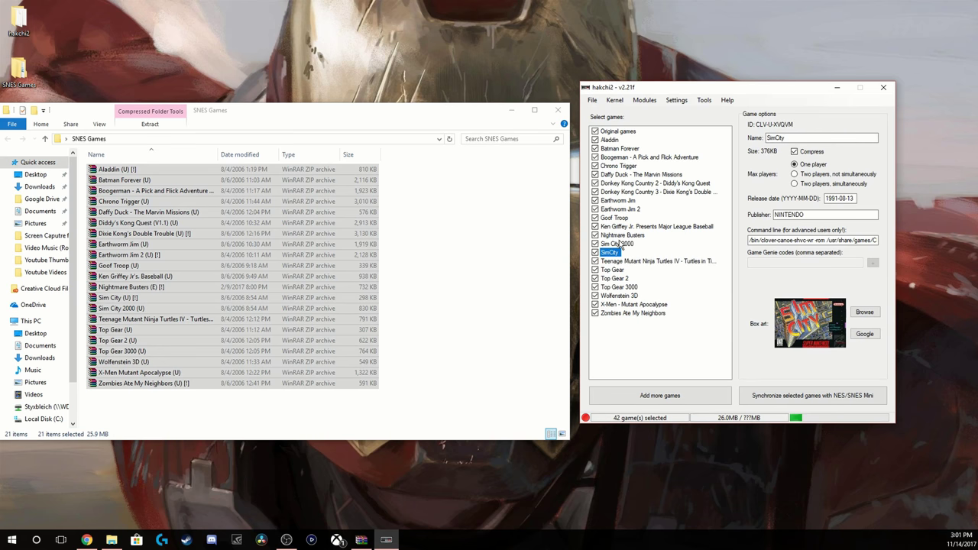
pyautogui.click(620, 243)
pyautogui.click(622, 235)
pyautogui.click(624, 227)
pyautogui.click(622, 219)
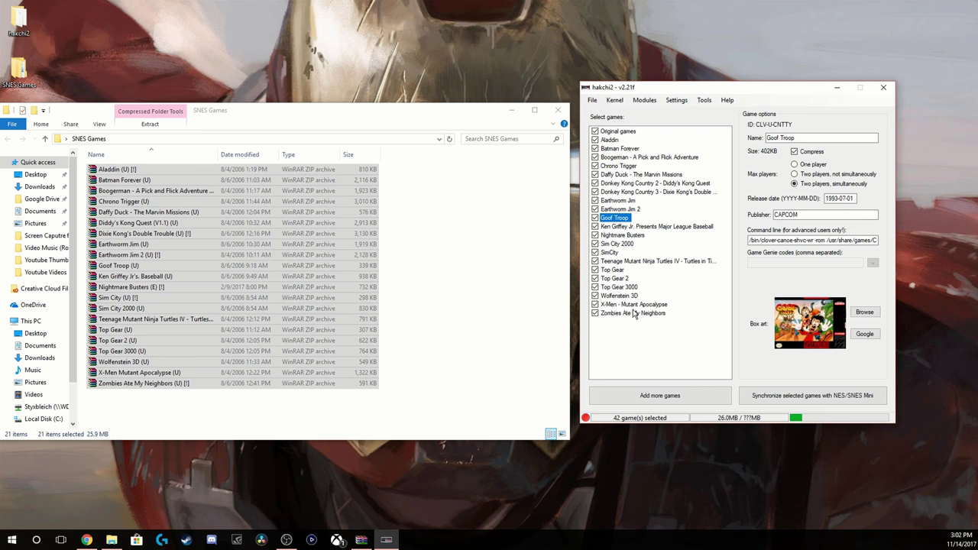
# Revisit SimCity and Sim City 2000 and search online for other Sim City 2000 covers
pyautogui.click(614, 255)
pyautogui.click(625, 243)
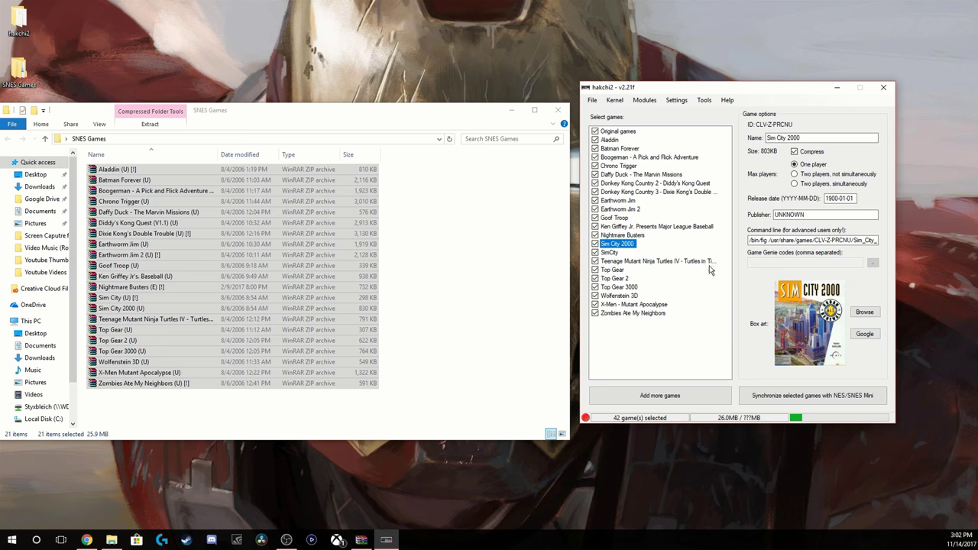
pyautogui.click(864, 334)
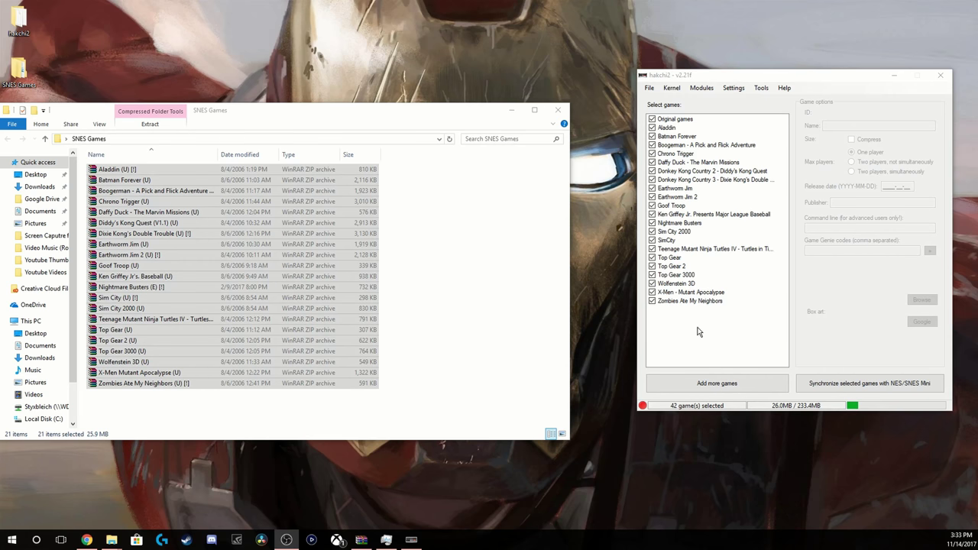
# Check the box art of the games up to Wolfenstein 3D
pyautogui.click(682, 301)
pyautogui.click(682, 293)
pyautogui.click(683, 284)
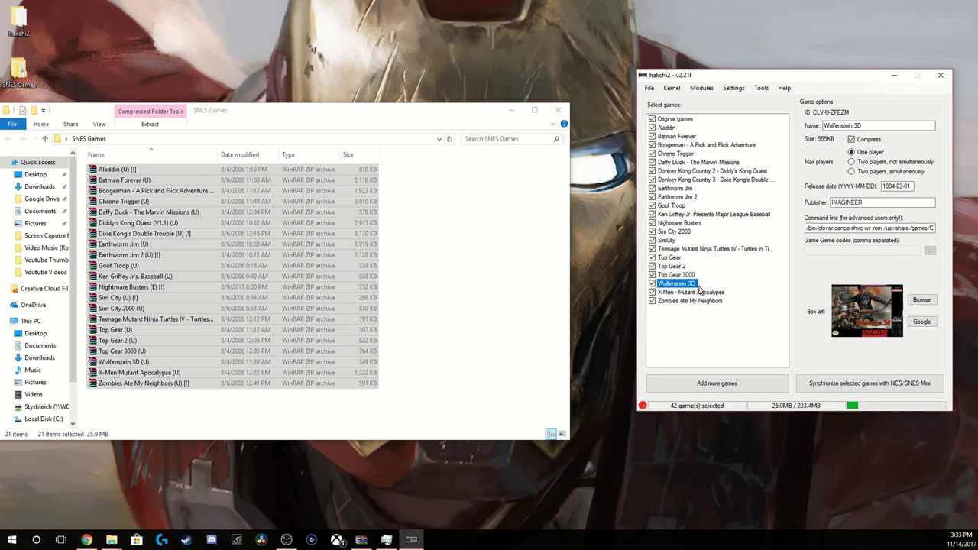
# Choose Controller hacks > Select reset button combination in the settings
pyautogui.click(734, 88)
pyautogui.moveTo(781, 135)
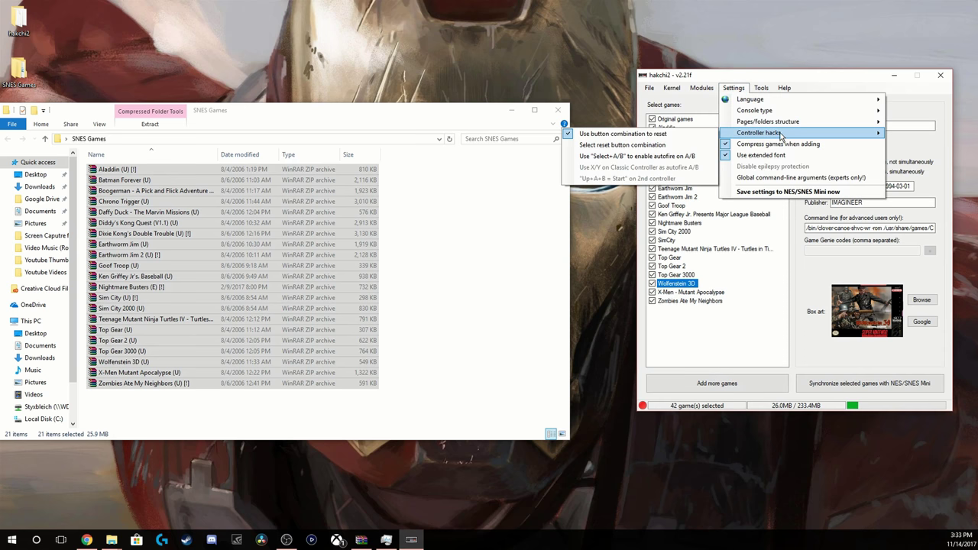
pyautogui.click(644, 145)
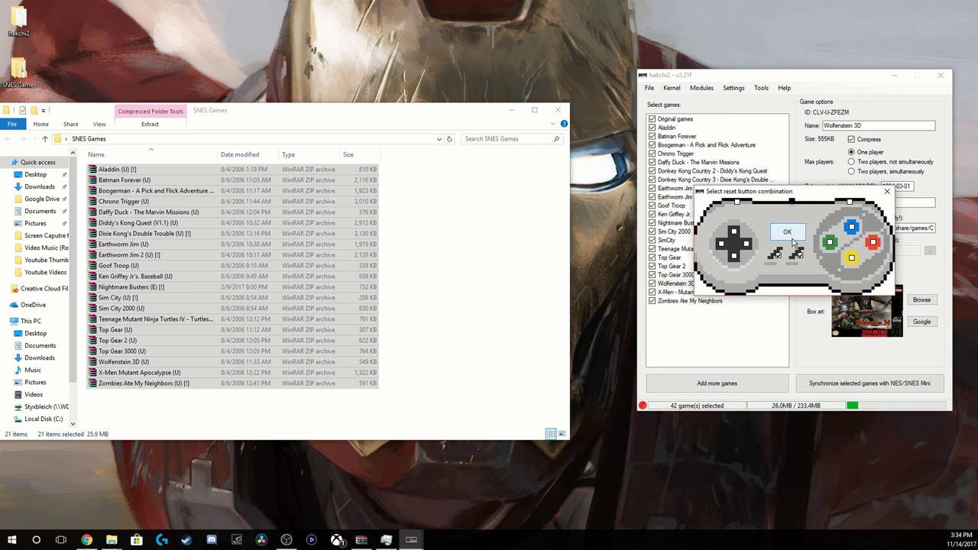
# Accept the Select+Start reset combination and flash the custom kernel, accepting the unknown-checksum warning
pyautogui.click(789, 238)
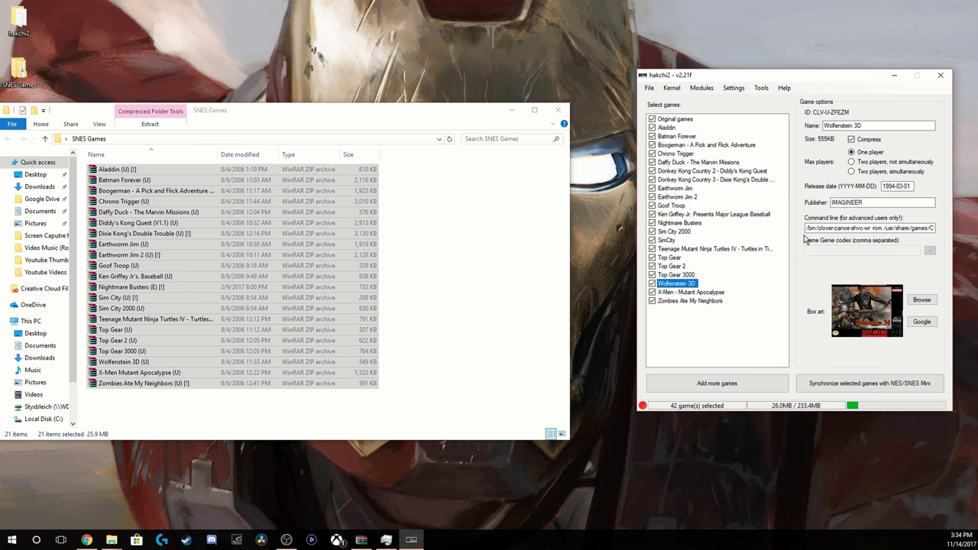
pyautogui.click(672, 90)
pyautogui.click(717, 124)
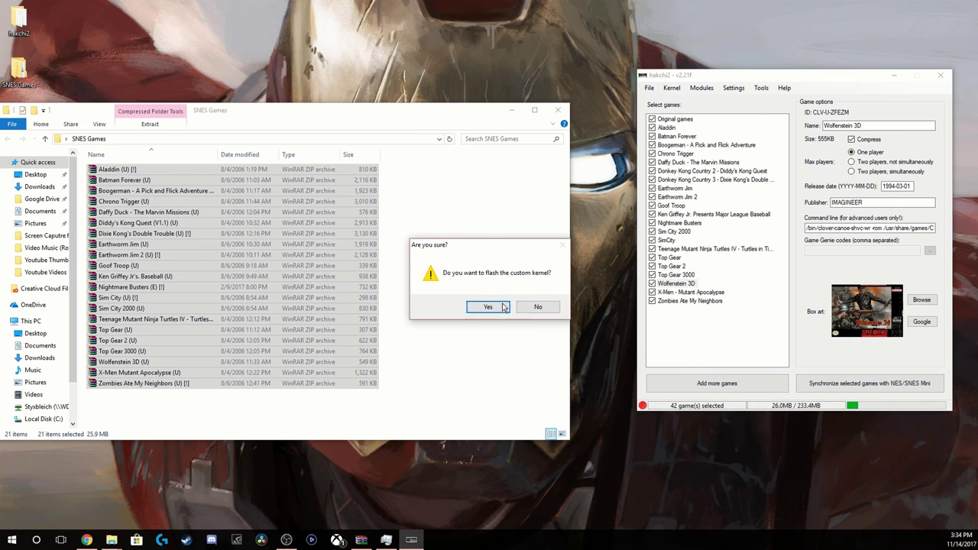
pyautogui.click(495, 309)
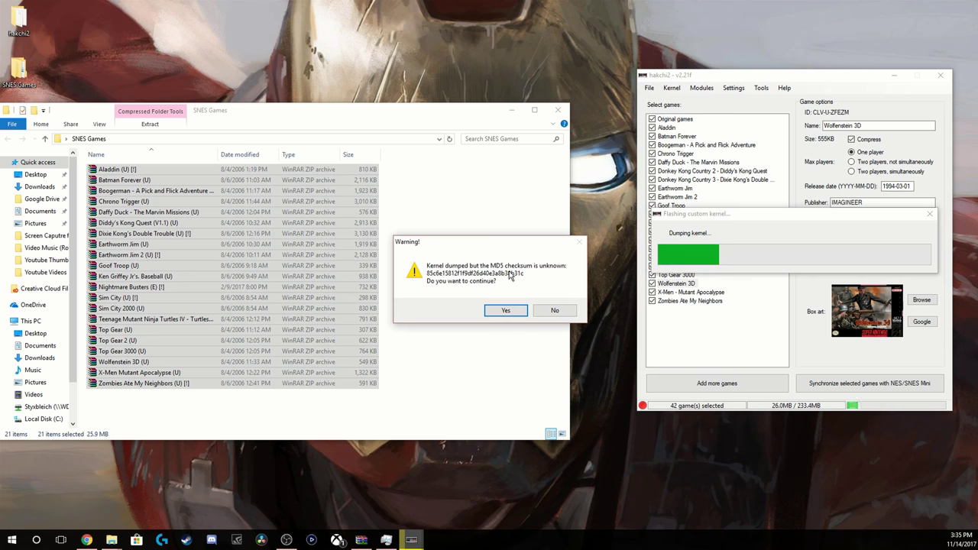
pyautogui.click(505, 312)
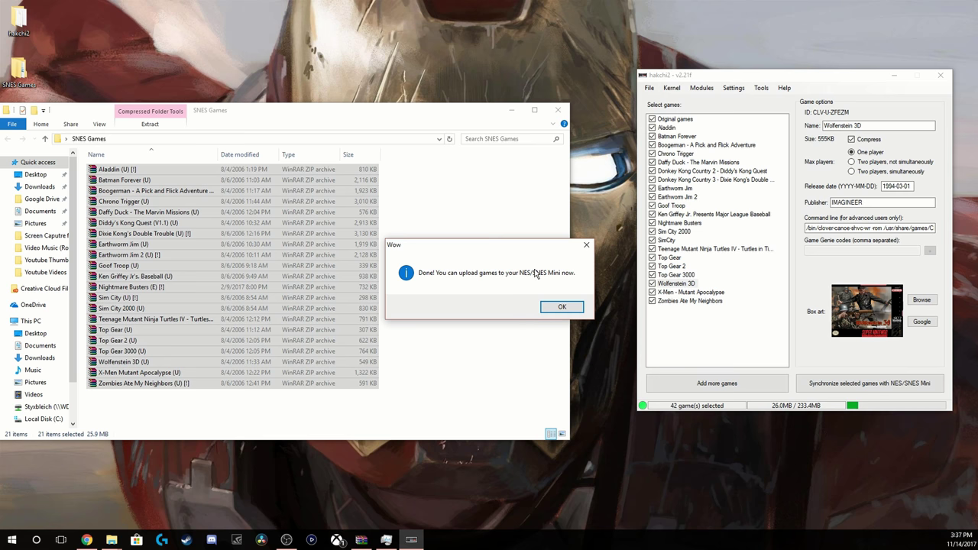
# Dismiss the kernel-flash Done message to return to the 42-game list
pyautogui.click(562, 306)
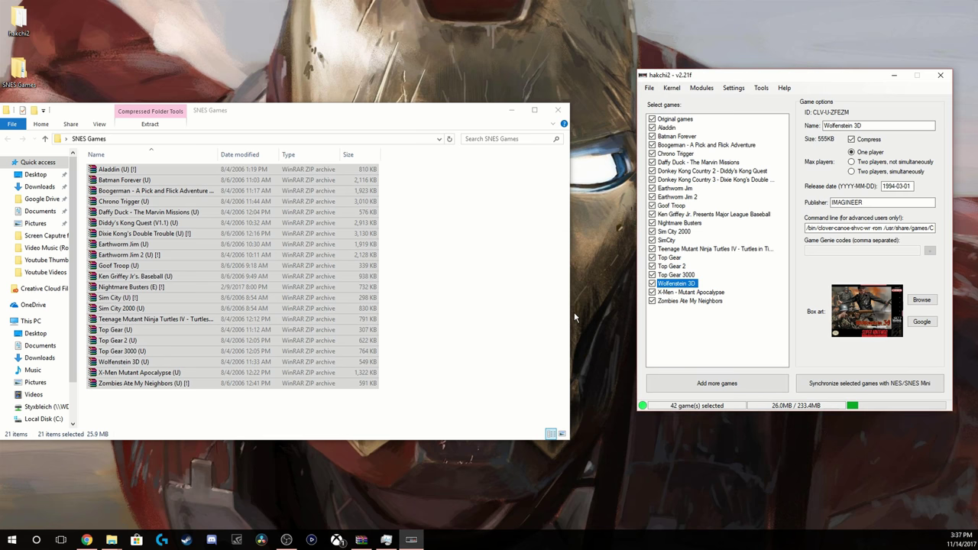
# Review the added games in the list, then sync all 42 selected games to the SNES Mini
pyautogui.click(730, 339)
pyautogui.click(696, 301)
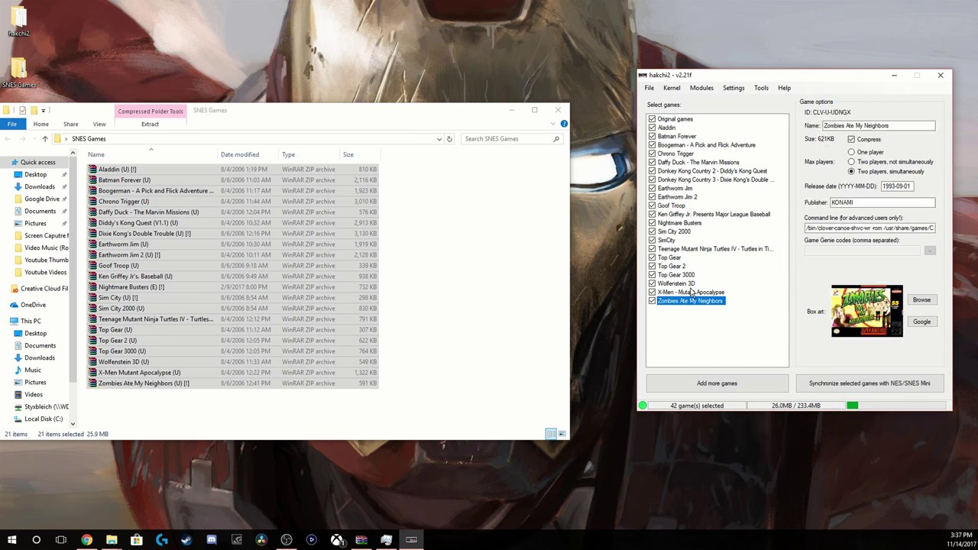
pyautogui.click(690, 292)
pyautogui.click(687, 283)
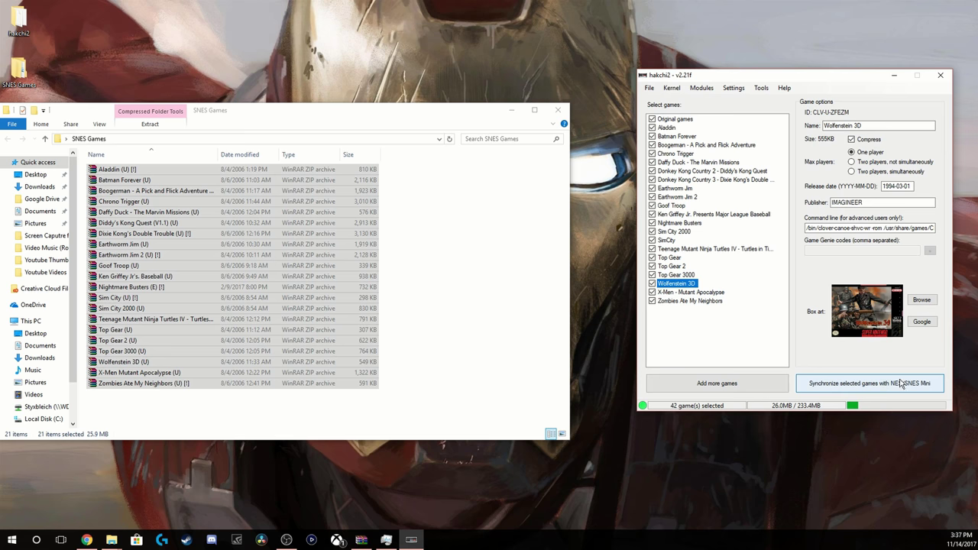
pyautogui.press('a')
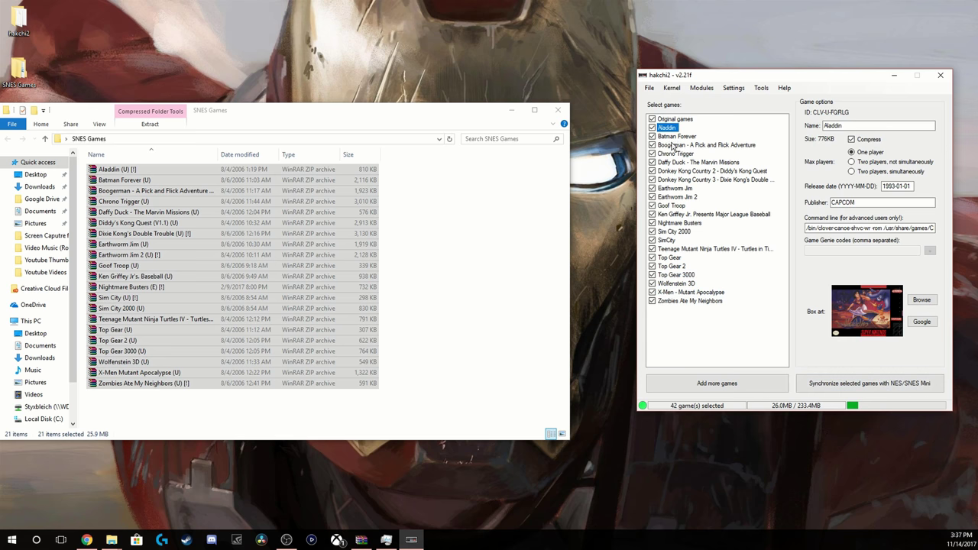
pyautogui.click(876, 389)
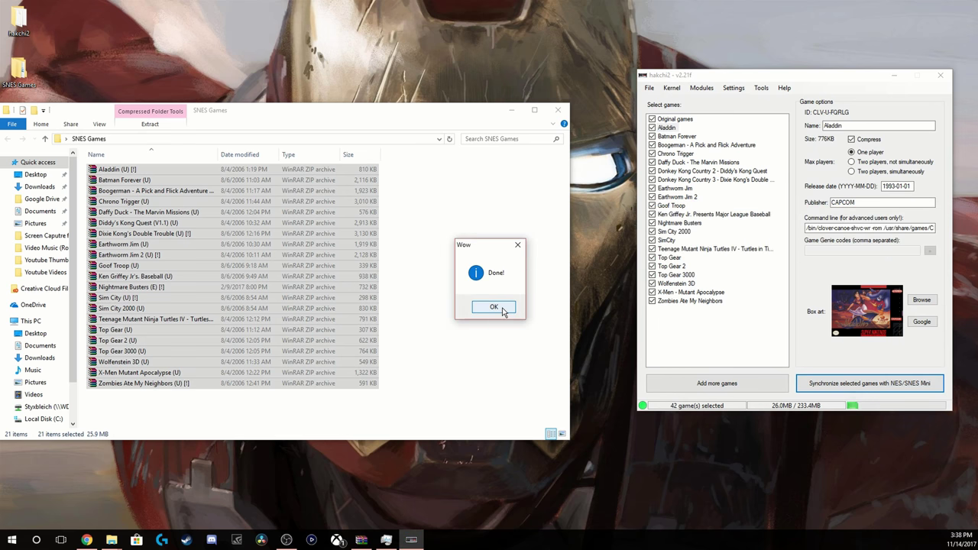
pyautogui.click(502, 310)
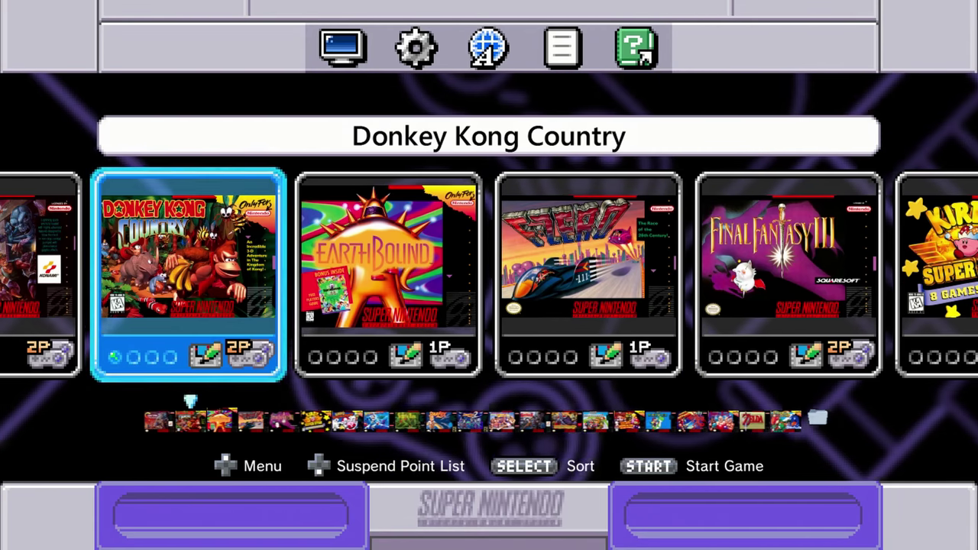
# Scroll right past the built-in games into the added-games folder showing Batman Forever and Boogerman
pyautogui.press('Right')
pyautogui.press('Right')
pyautogui.press('Right')
pyautogui.press('Right')
pyautogui.press('Right')
pyautogui.press('Right')
pyautogui.press('Right')
pyautogui.press('Right')
pyautogui.press('Right')
pyautogui.press('Right')
pyautogui.press('Right')
pyautogui.press('Right')
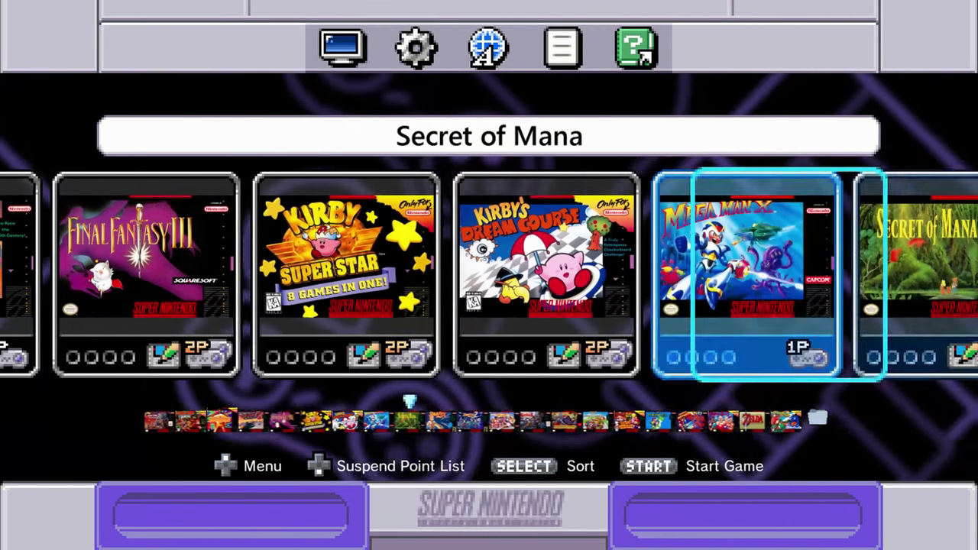
pyautogui.press('Right')
pyautogui.press('Right')
pyautogui.press('Right')
pyautogui.press('Right')
pyautogui.press('Right')
pyautogui.press('Right')
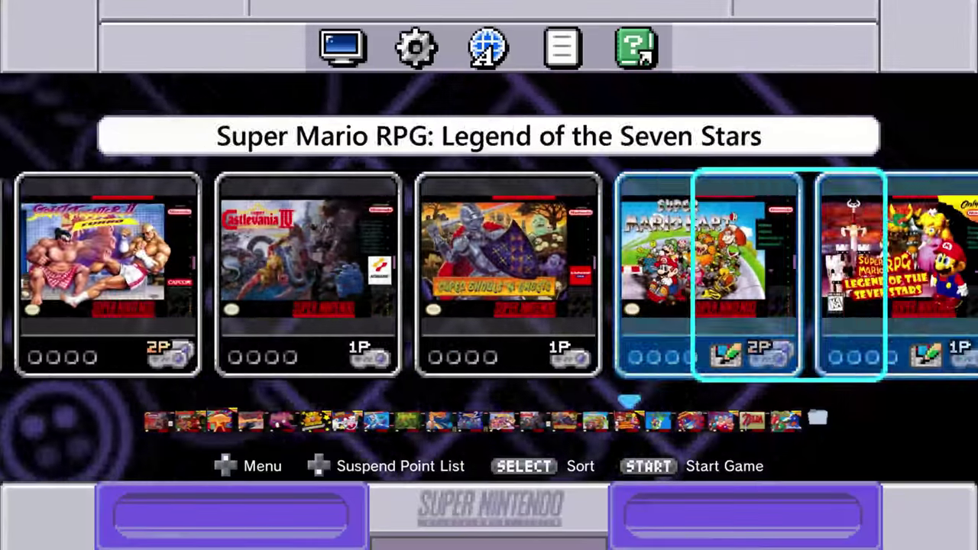
pyautogui.press('Right')
pyautogui.press('Right')
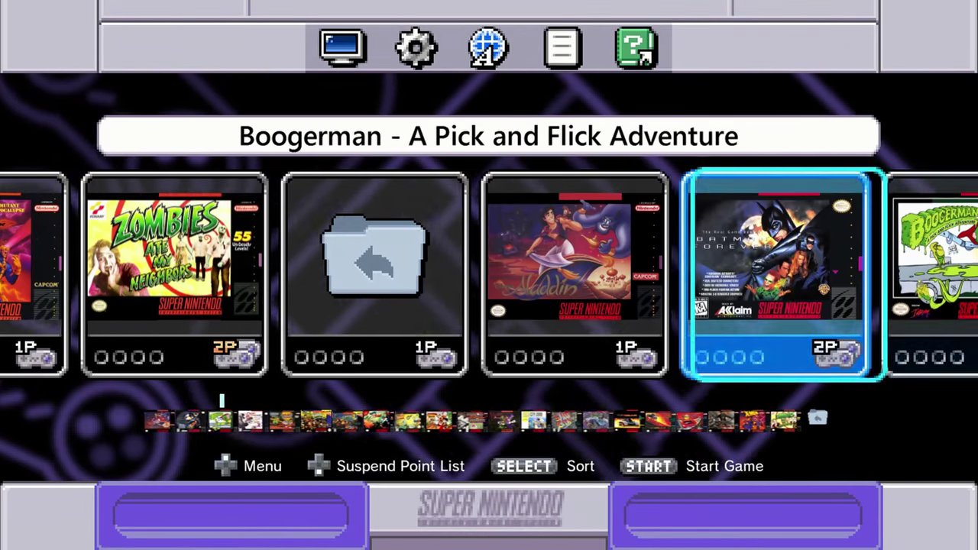
pyautogui.press('Right')
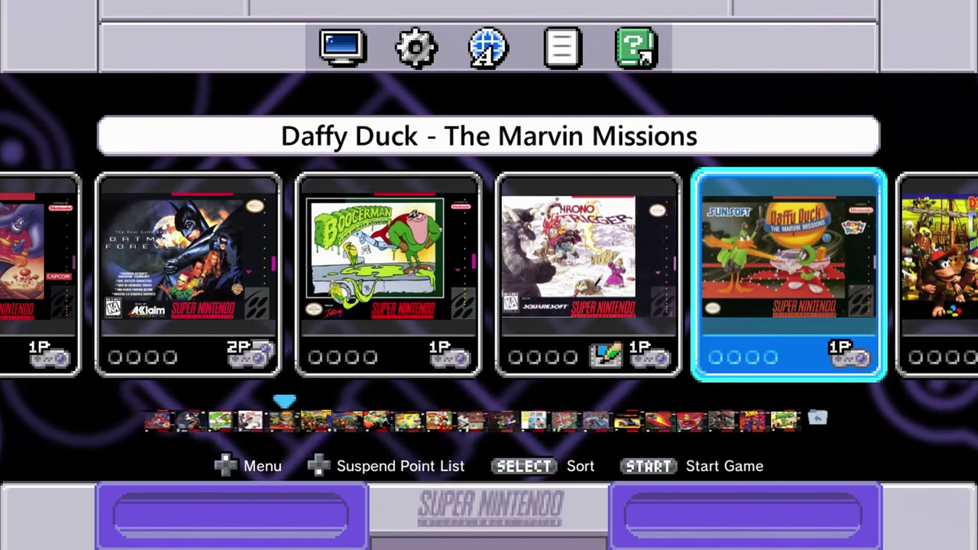
pyautogui.press('Right')
pyautogui.press('Right')
pyautogui.press('Right')
pyautogui.press('Right')
pyautogui.press('Right')
pyautogui.press('Right')
pyautogui.press('Right')
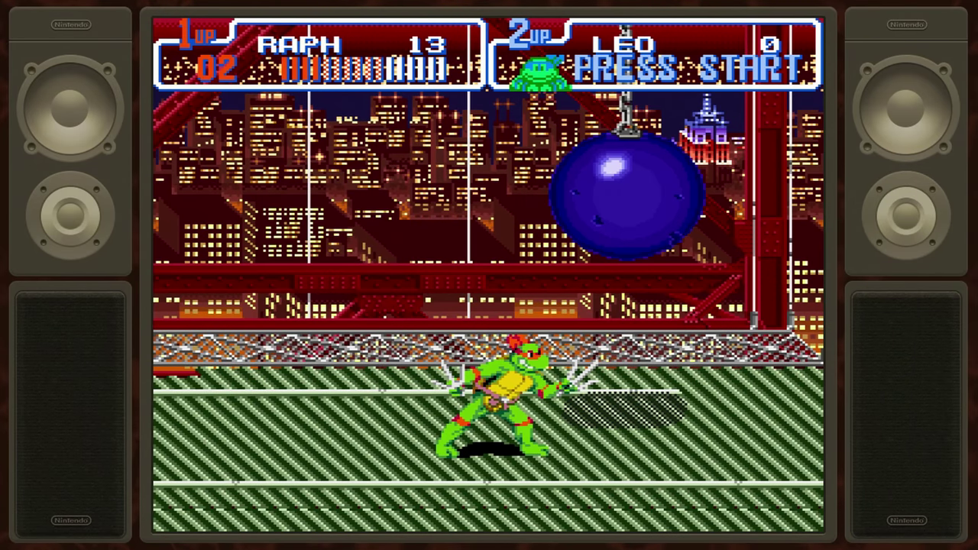
# Quit Teenage Mutant Ninja Turtles IV back to the SNES Classic game menu
pyautogui.press('Escape')
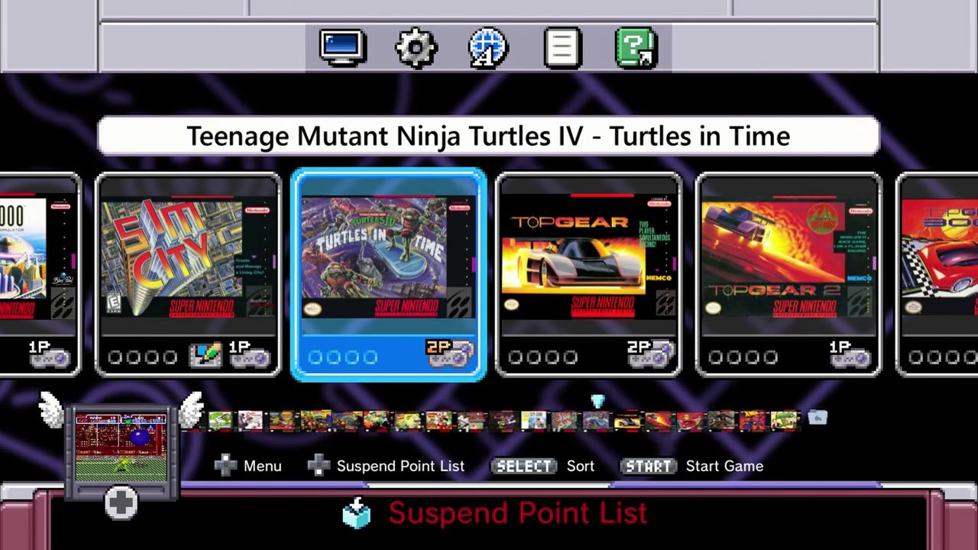
# Move past X-Men into the Original games folder and settle on Contra III
pyautogui.press('Right')
pyautogui.press('Right')
pyautogui.press('Right')
pyautogui.press('Right')
pyautogui.press('Right')
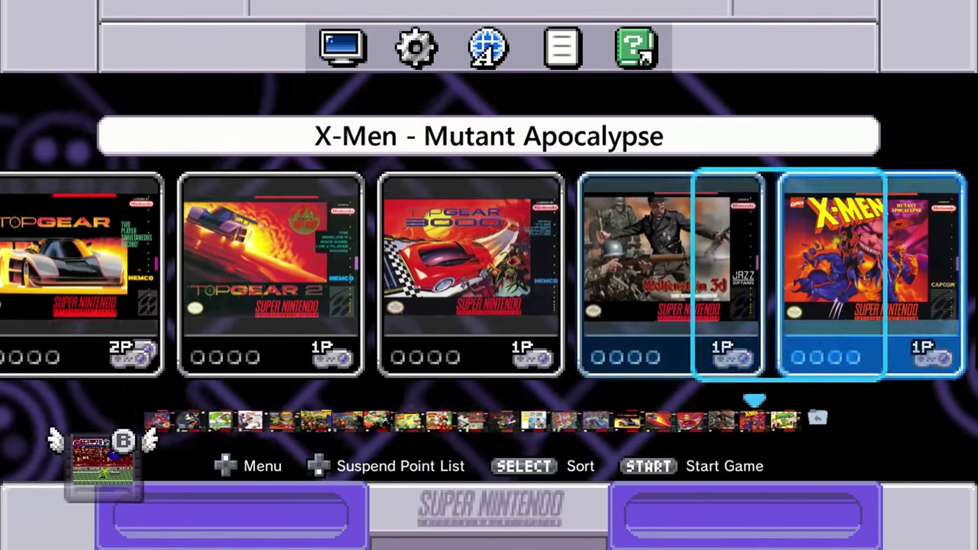
pyautogui.press('Right')
pyautogui.press('Right')
pyautogui.press('Return')
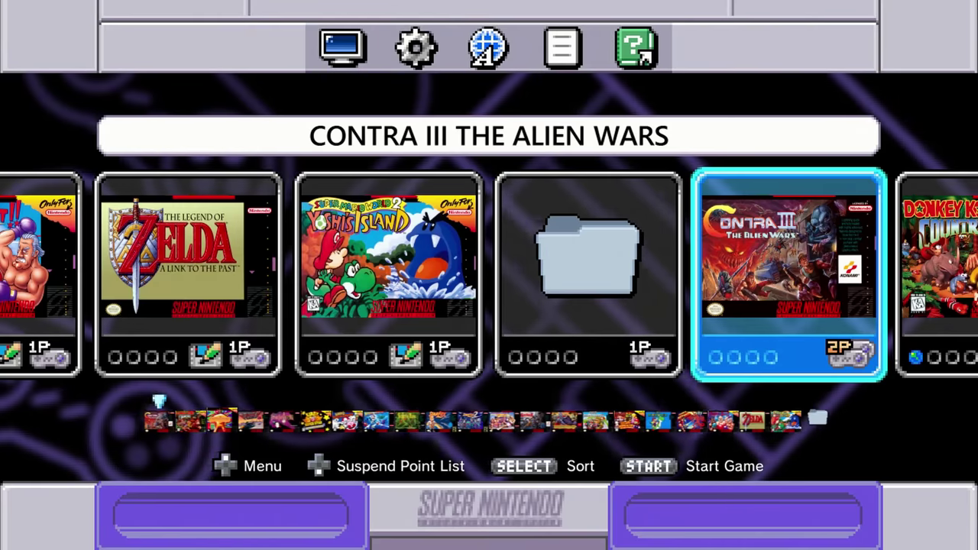
pyautogui.press('Right')
pyautogui.press('Right')
pyautogui.press('Right')
pyautogui.press('Left')
pyautogui.press('Left')
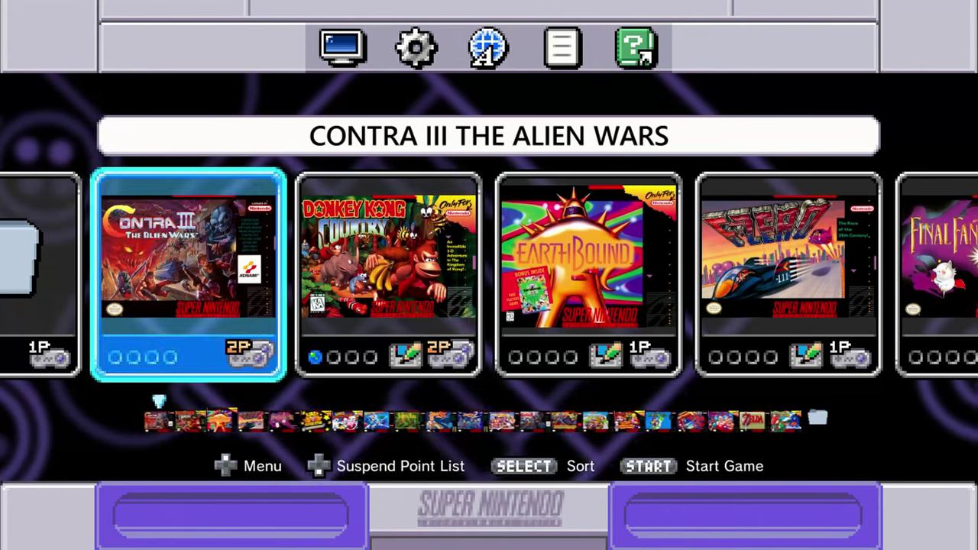